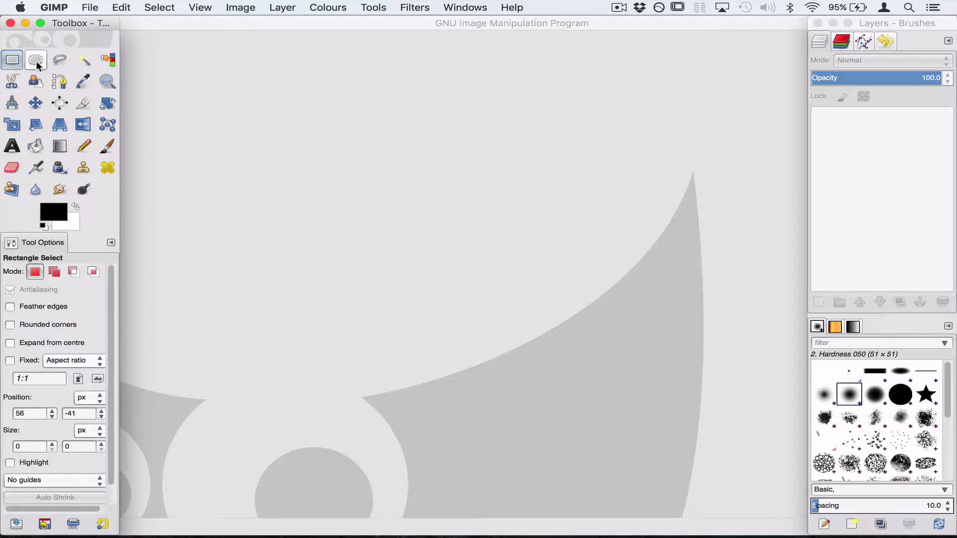
# Switch GIMP to Single-Window Mode and maximize the window to fill the screen
pyautogui.moveTo(878, 30); pyautogui.dragTo(872, 30)
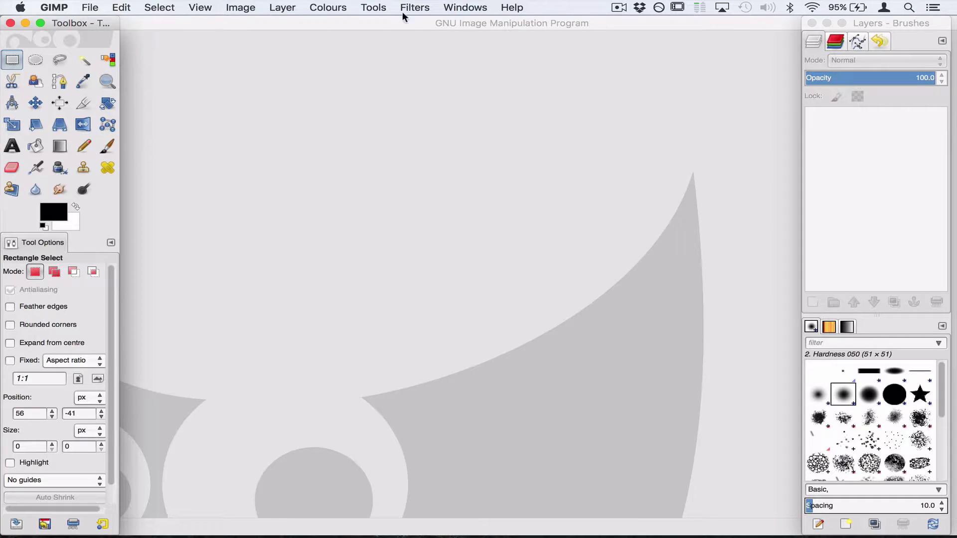
pyautogui.click(456, 5)
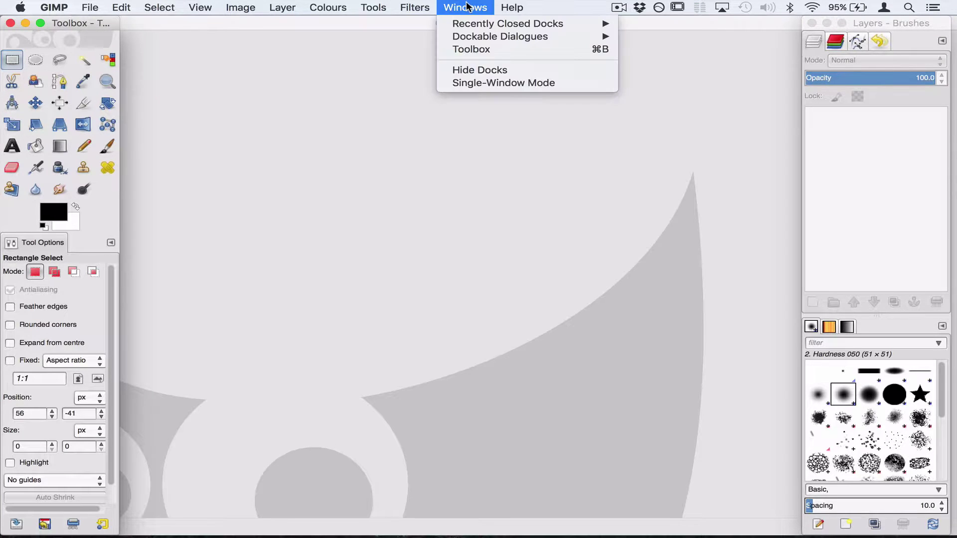
pyautogui.click(482, 85)
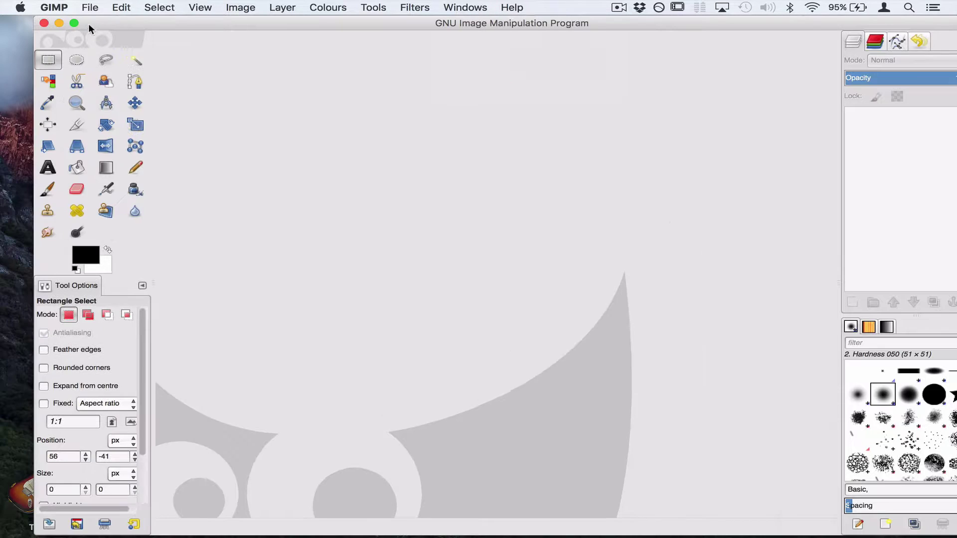
pyautogui.click(75, 24)
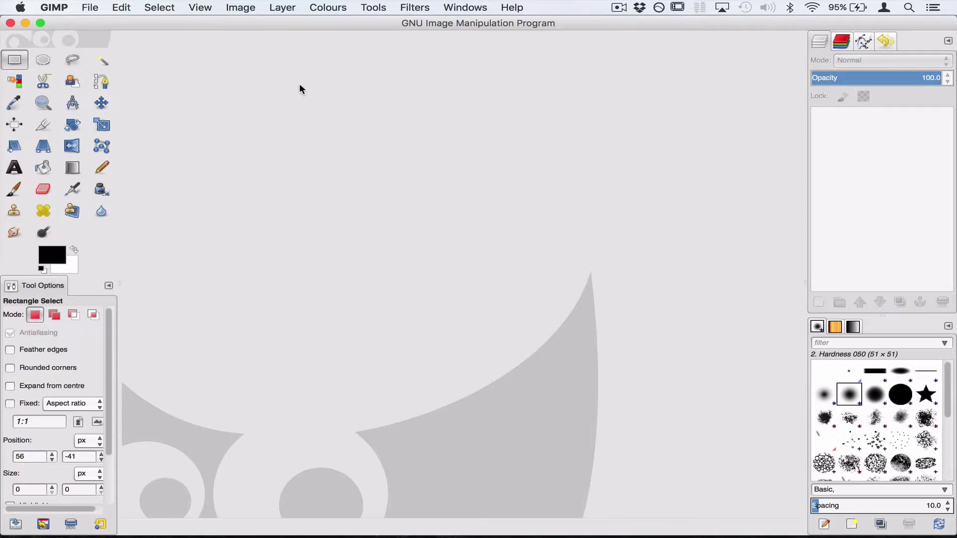
# Copy the mountain photo from the Safari page to the clipboard
pyautogui.press('super+shift+2')
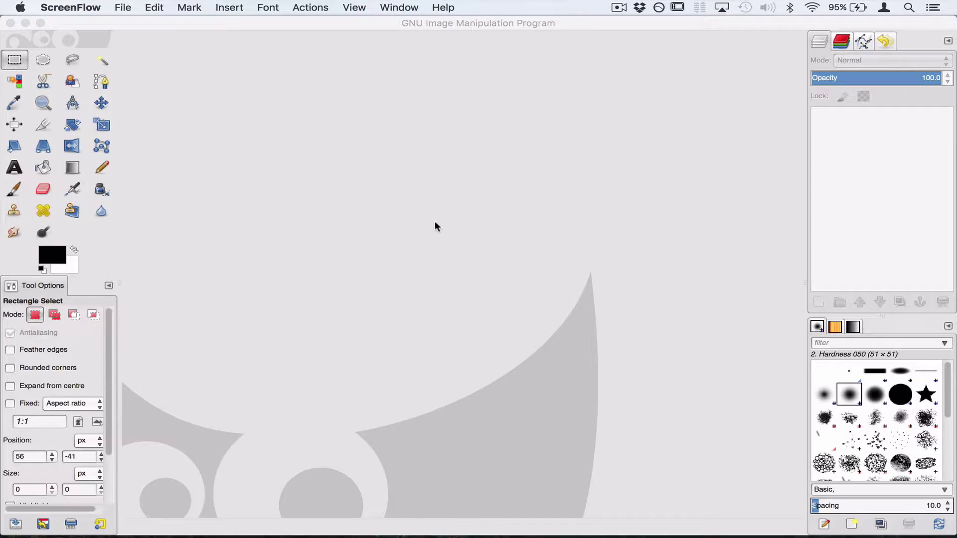
pyautogui.press('super+Tab')
pyautogui.press('super+Tab')
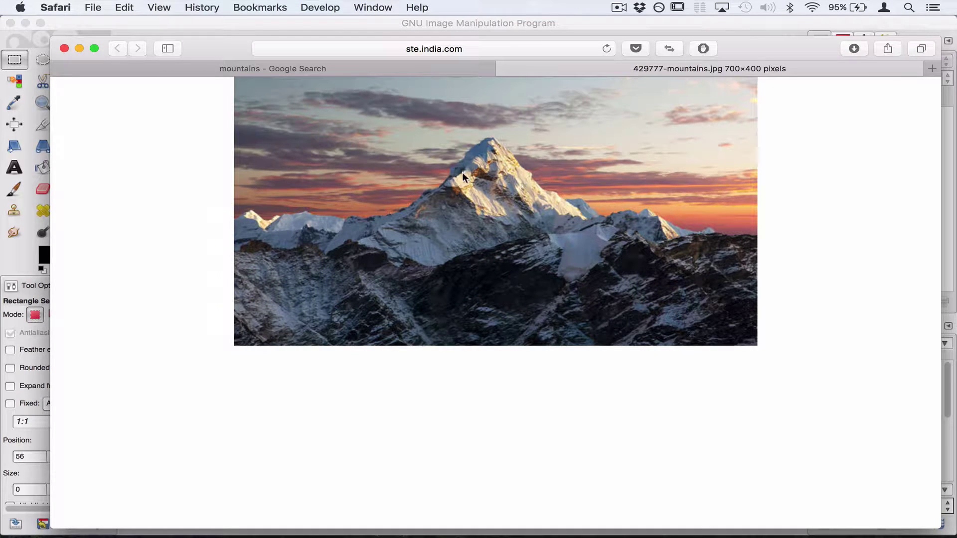
pyautogui.rightClick(462, 173)
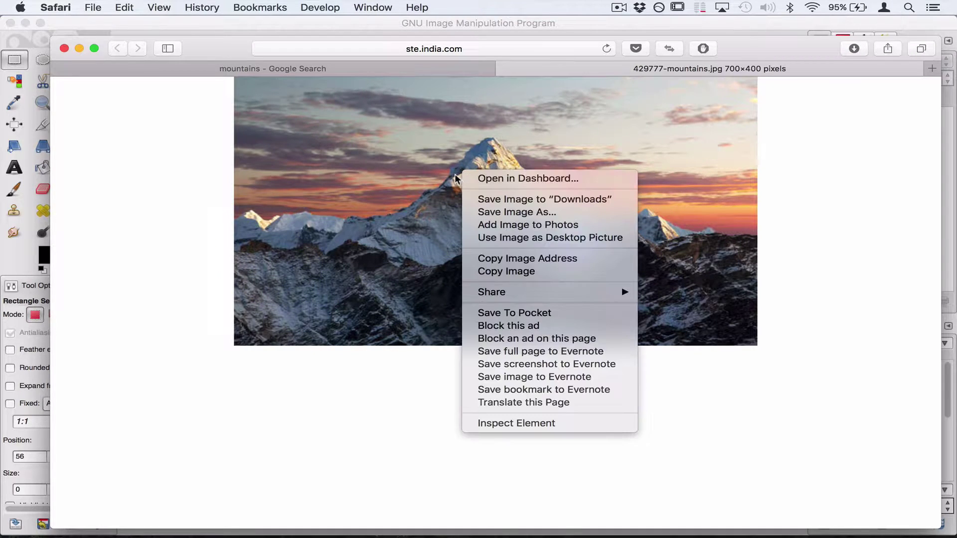
pyautogui.click(533, 273)
# Paste the clipboard mountain photo into GIMP as a new untitled 700×400 image
pyautogui.press('super+Tab')
pyautogui.press('super+Tab')
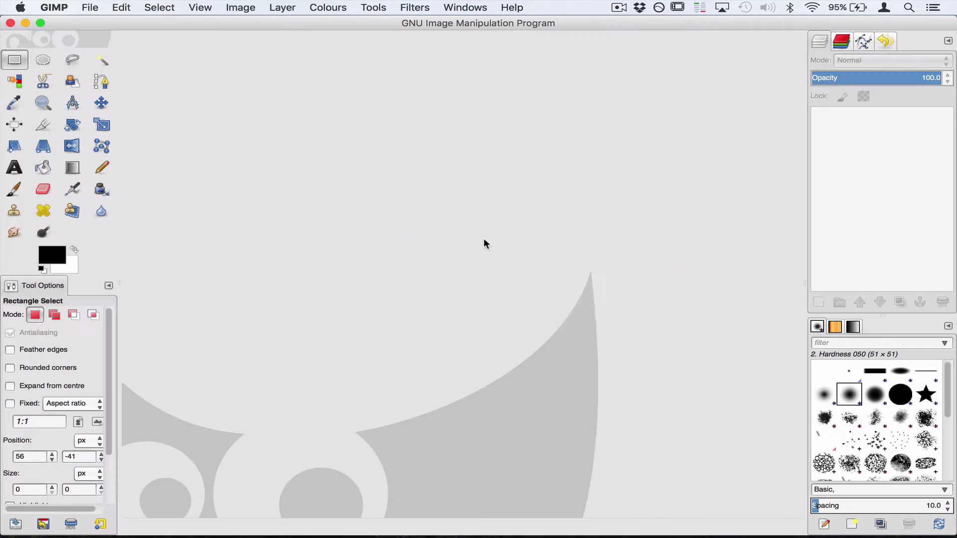
pyautogui.rightClick(376, 198)
pyautogui.moveTo(412, 224)
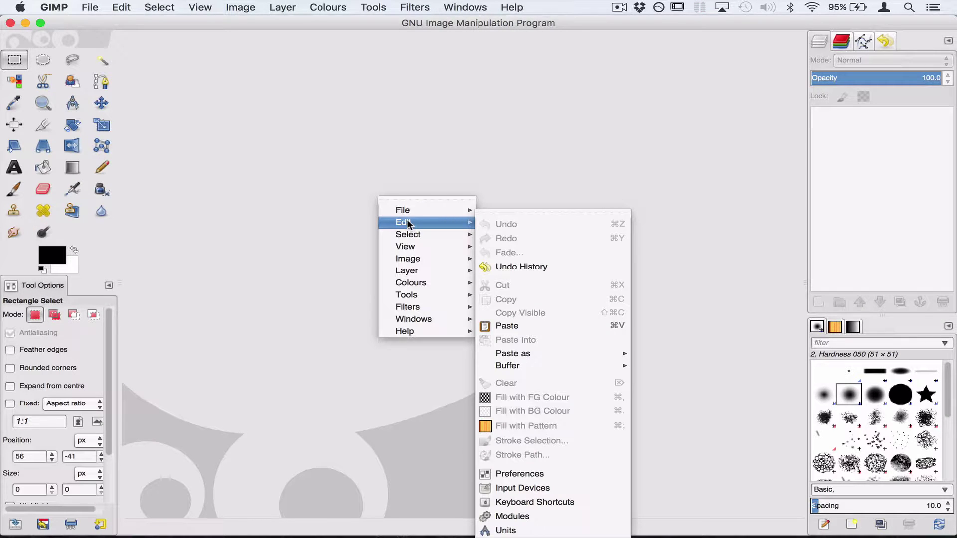
pyautogui.click(525, 326)
pyautogui.click(124, 8)
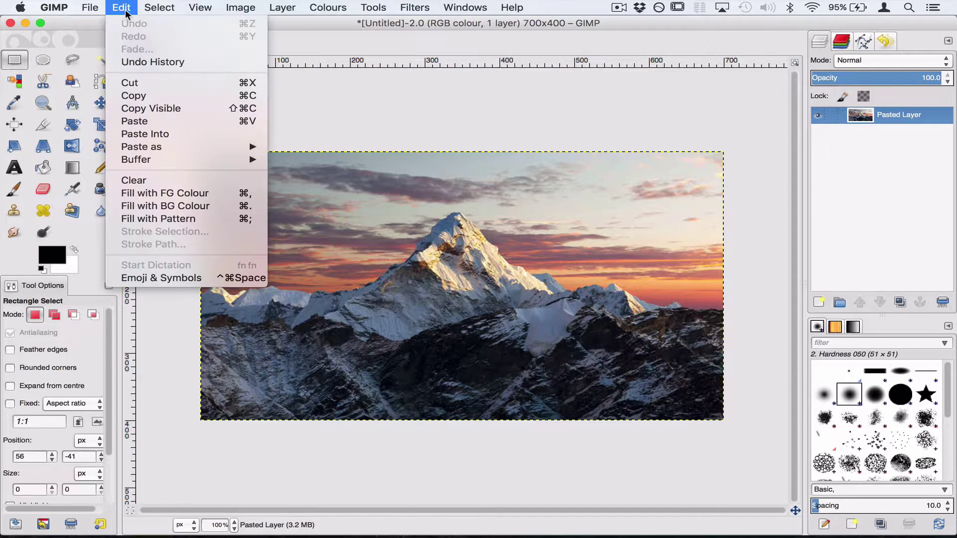
pyautogui.click(391, 132)
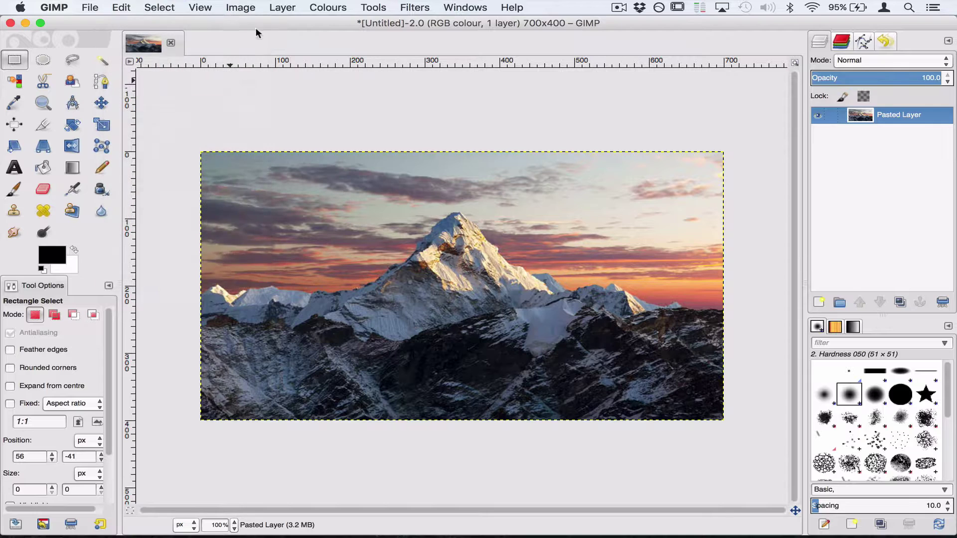
pyautogui.press('a')
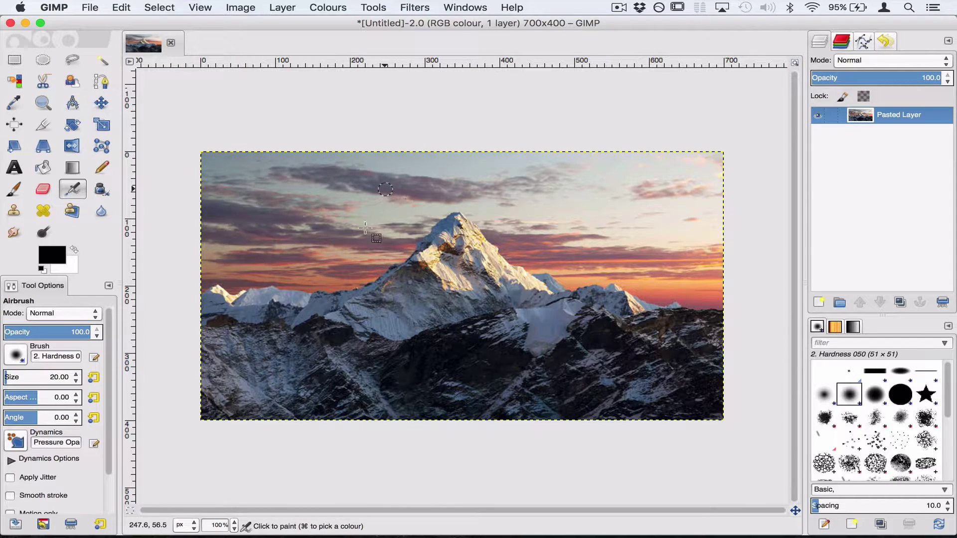
pyautogui.press('r')
pyautogui.press('a')
pyautogui.press('r')
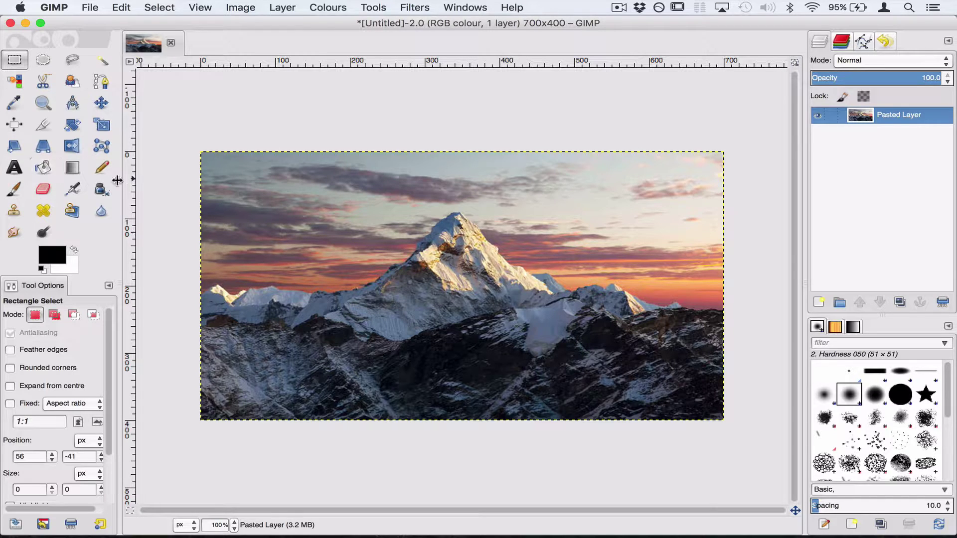
pyautogui.press('p')
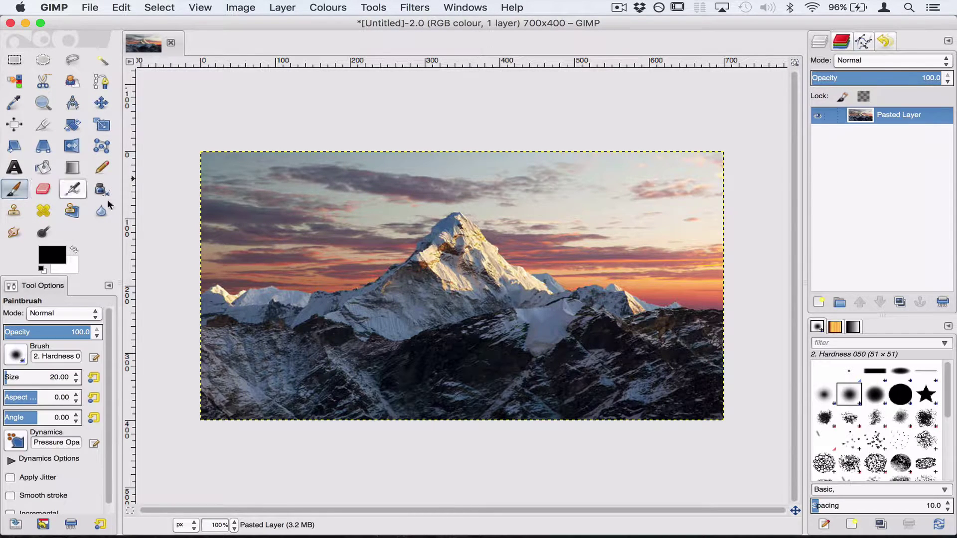
pyautogui.moveTo(298, 228)
pyautogui.mouseDown()
pyautogui.moveTo(340, 216)
pyautogui.moveTo(340, 241)
pyautogui.moveTo(395, 241)
pyautogui.moveTo(368, 277)
pyautogui.moveTo(414, 269)
pyautogui.mouseUp()
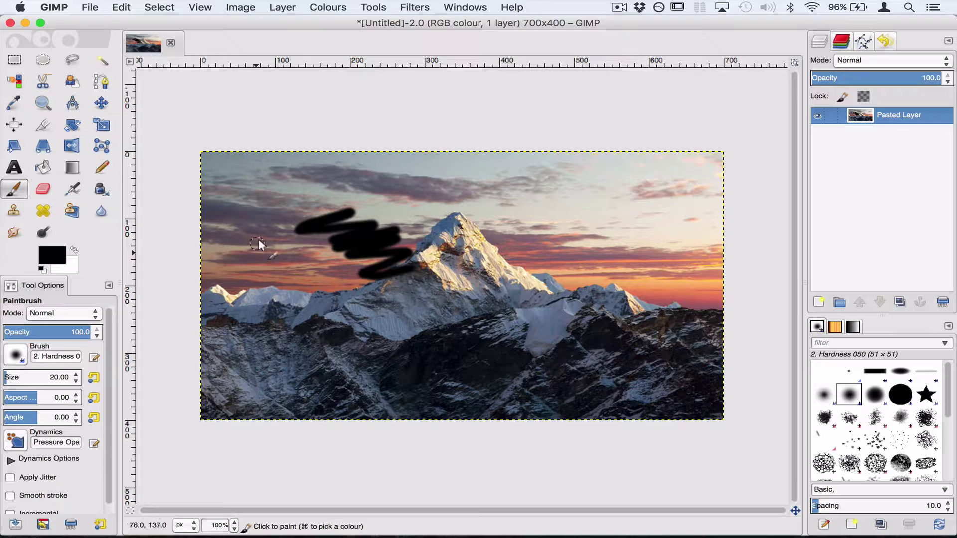
pyautogui.press('super+z')
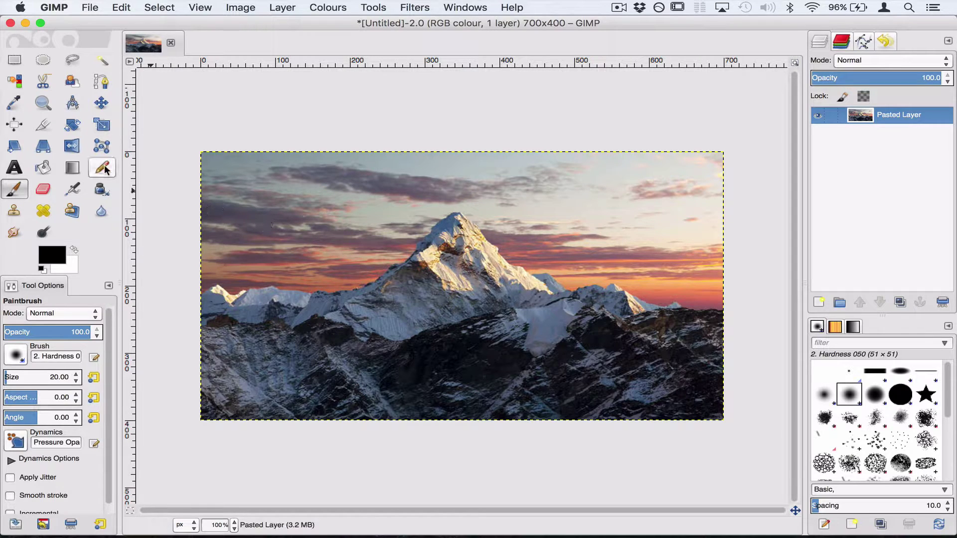
pyautogui.click(106, 169)
pyautogui.moveTo(305, 201); pyautogui.dragTo(381, 244)
pyautogui.press('super+z')
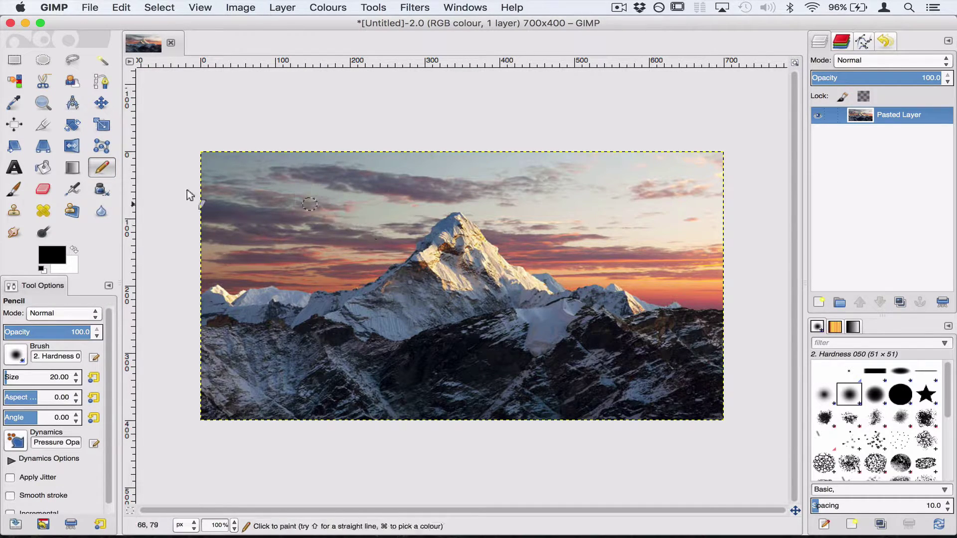
pyautogui.click(43, 189)
pyautogui.moveTo(388, 213)
pyautogui.mouseDown()
pyautogui.moveTo(473, 213)
pyautogui.moveTo(368, 234)
pyautogui.moveTo(397, 269)
pyautogui.moveTo(525, 259)
pyautogui.moveTo(535, 240)
pyautogui.mouseUp()
pyautogui.press('a')
pyautogui.hotkey('shift', 'e')
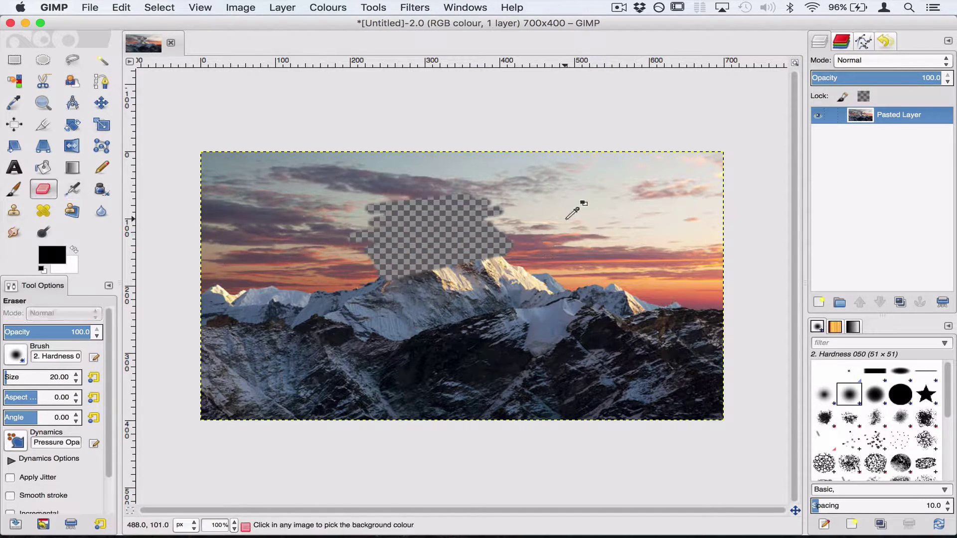
pyautogui.press('super+z')
pyautogui.press('super+z')
pyautogui.press('a')
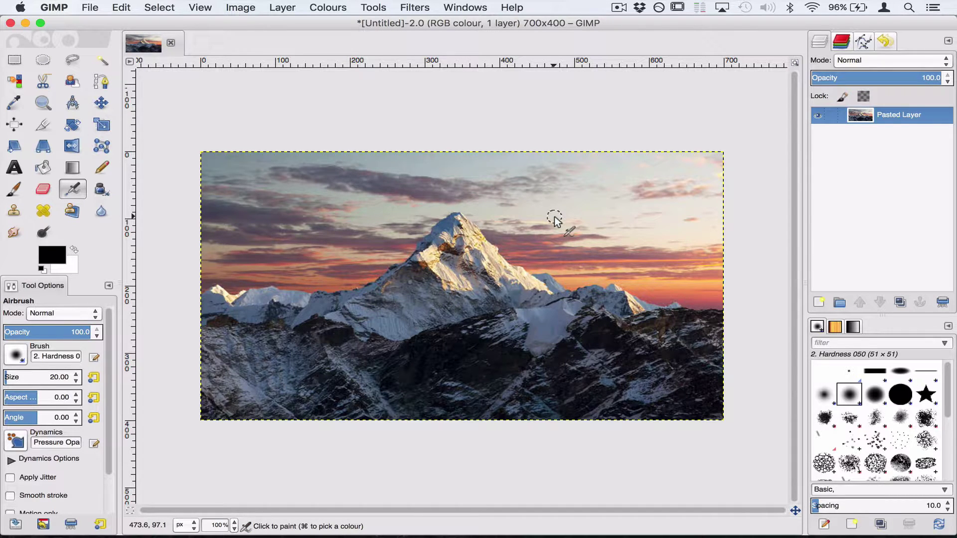
pyautogui.hotkey('shift', 'e')
pyautogui.press('a')
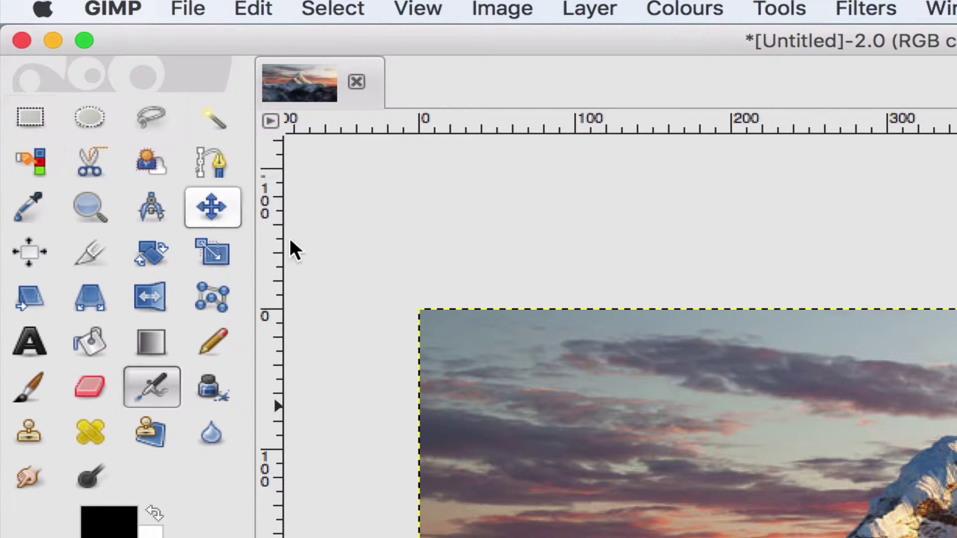
pyautogui.hotkey('shift', 'e')
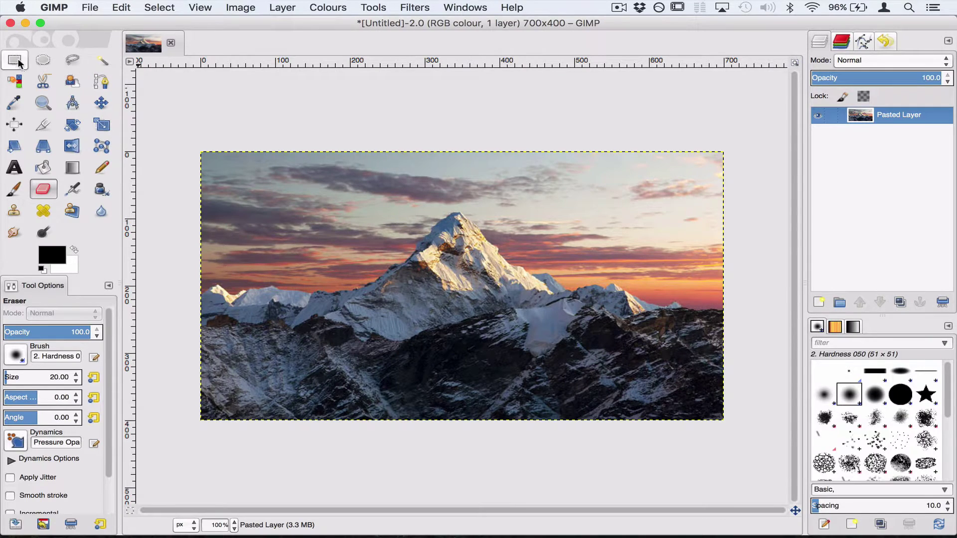
# Crop the photo to the rectangular selection (700×400 to 509×270), then deselect, select all, and undo
pyautogui.click(15, 61)
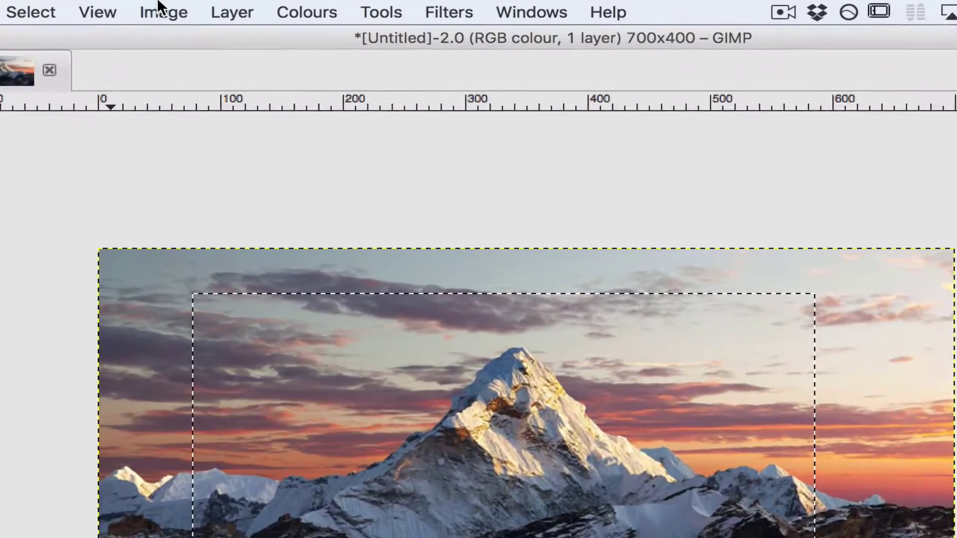
pyautogui.click(241, 7)
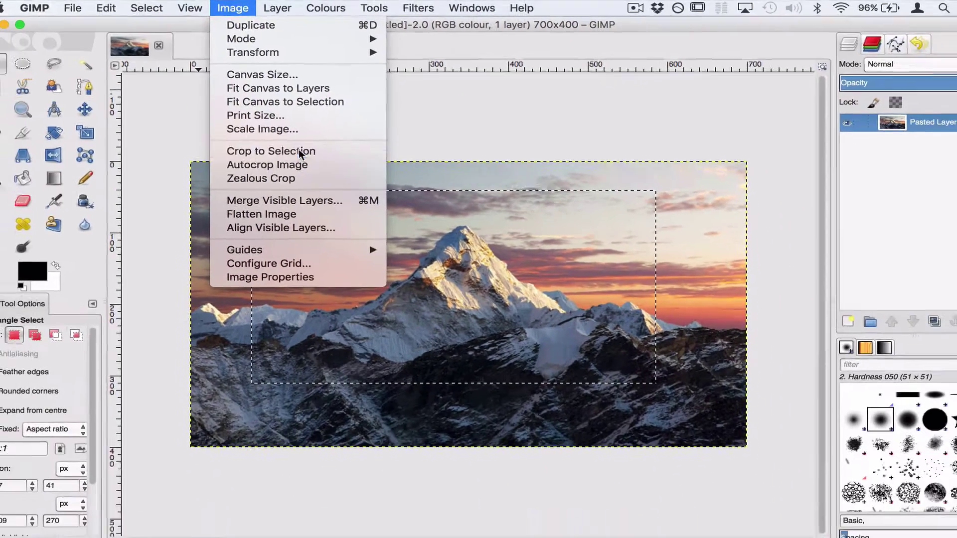
pyautogui.click(253, 241)
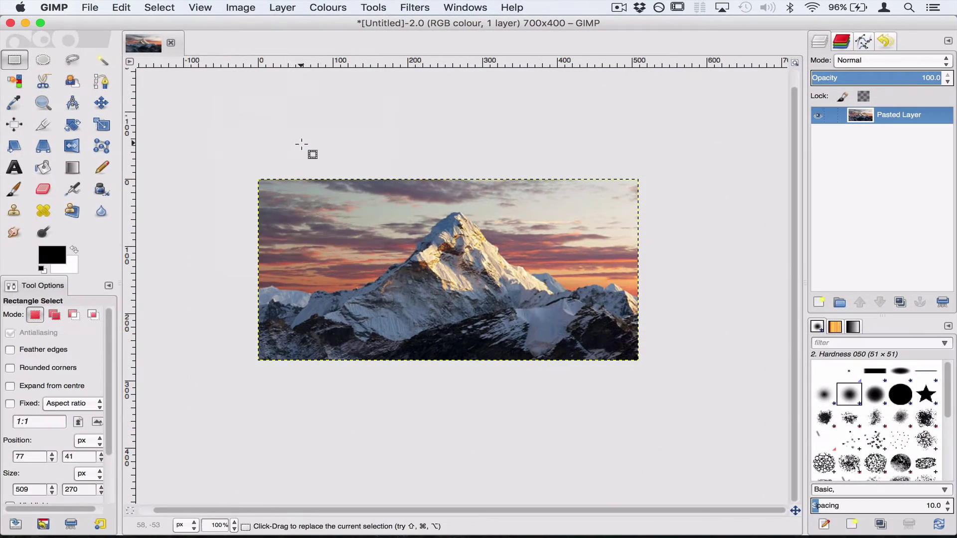
pyautogui.click(370, 168)
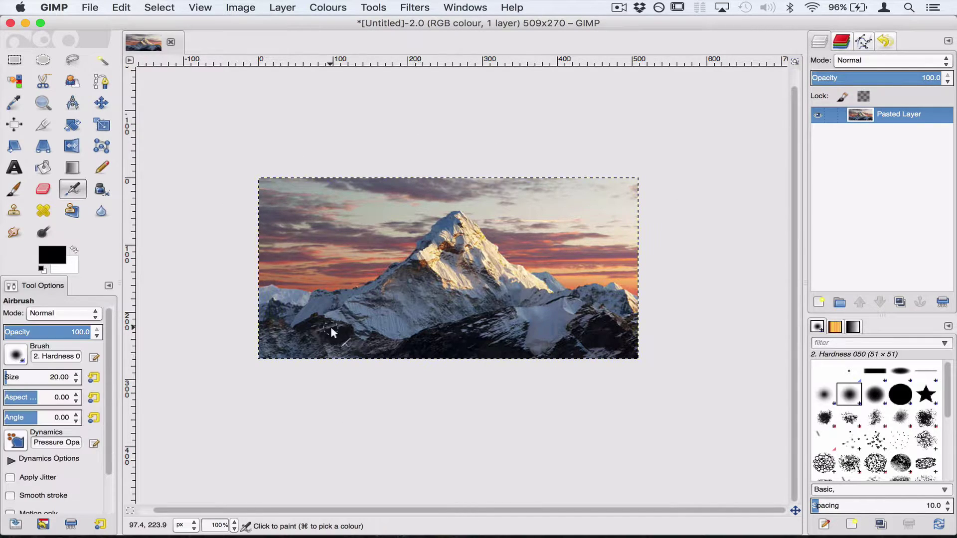
pyautogui.press('super+a')
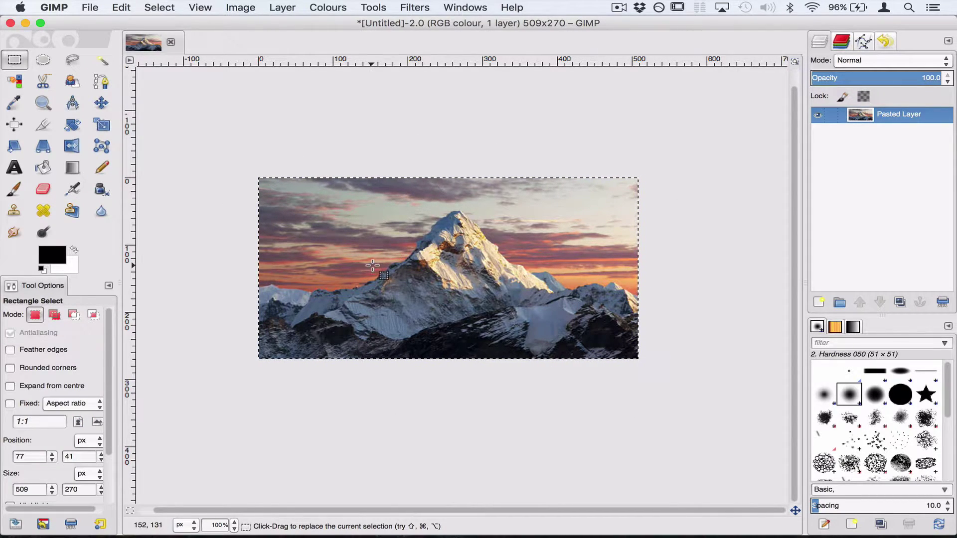
pyautogui.press('super+z')
pyautogui.press('super+z')
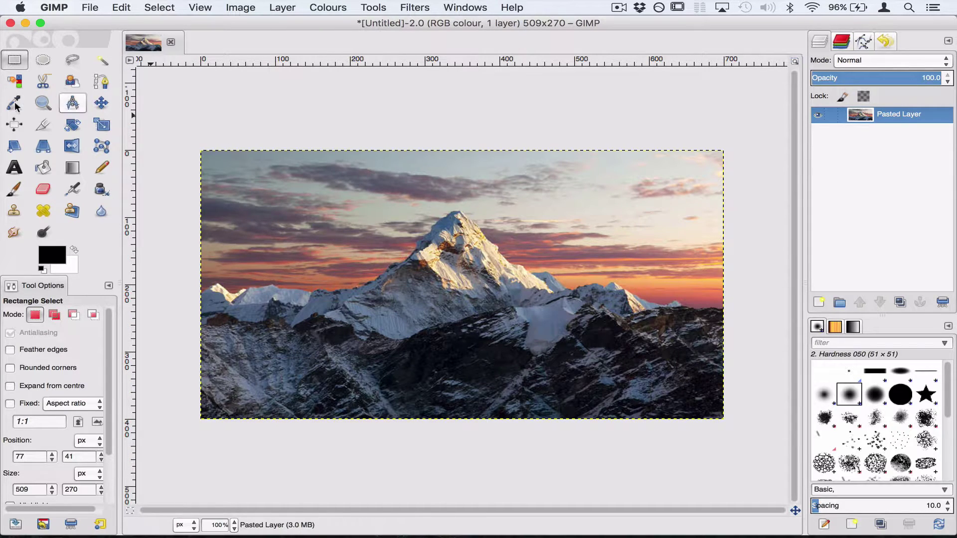
# Draw an elliptical selection around the peak, clear its contents to transparency, and undo the clearing
pyautogui.press('super+z')
pyautogui.click(52, 61)
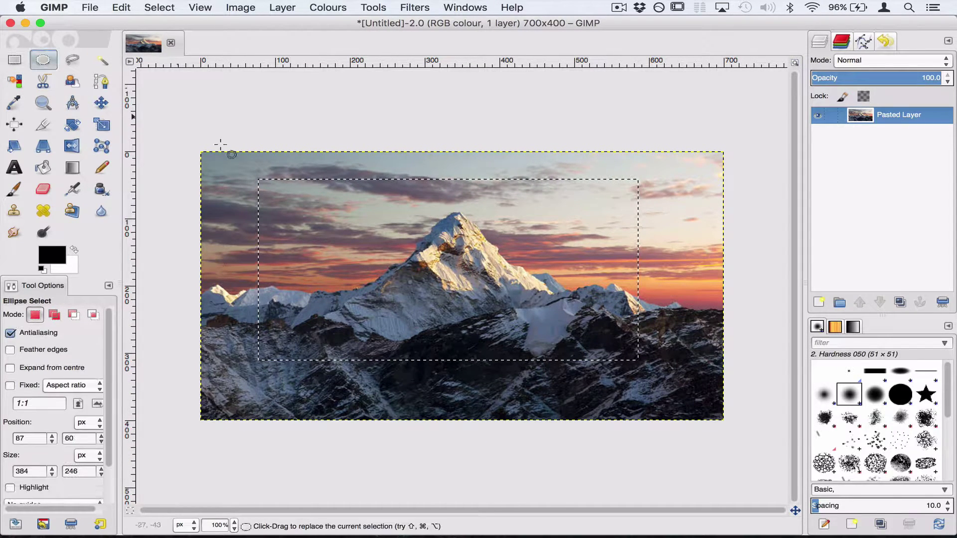
pyautogui.moveTo(292, 197); pyautogui.dragTo(590, 353)
pyautogui.press('a')
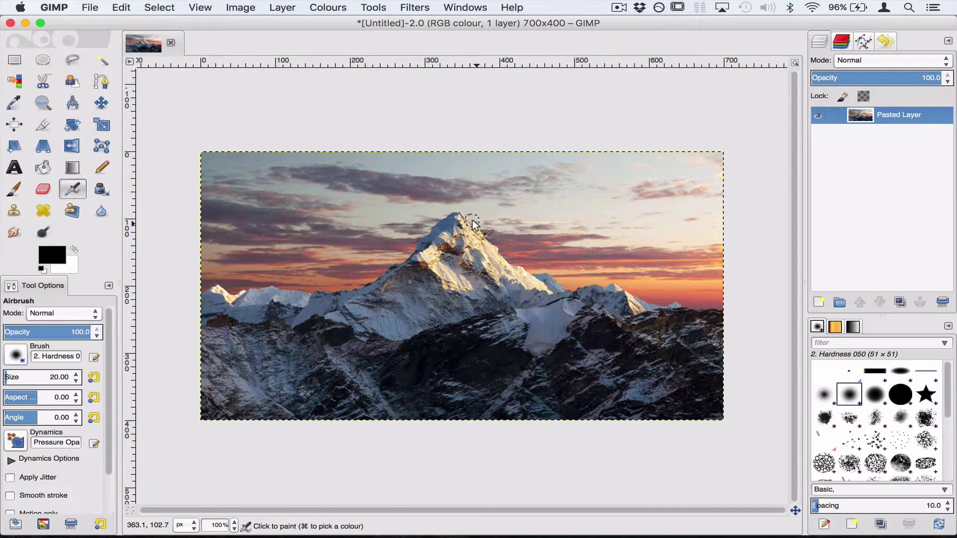
pyautogui.press('Delete')
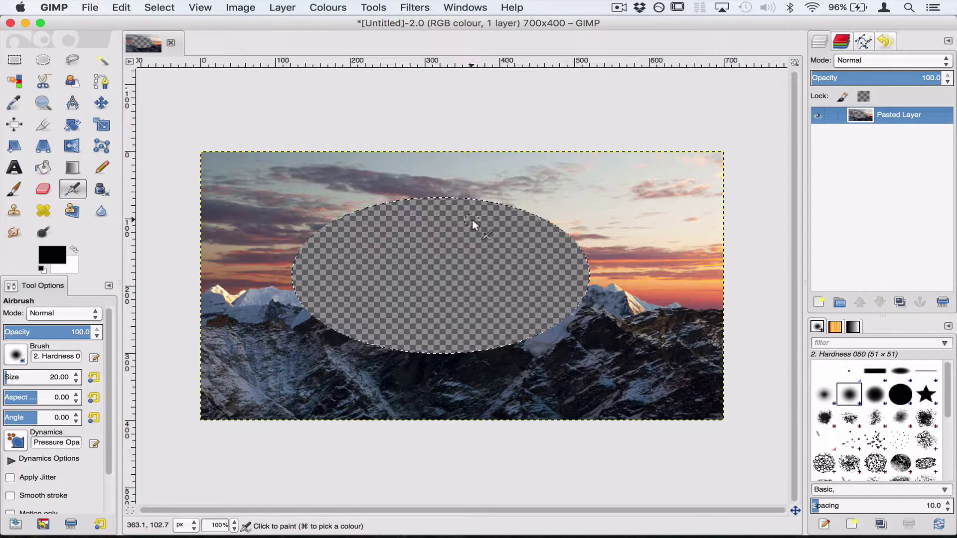
pyautogui.press('super+z')
pyautogui.press('e')
# Crop the photo to the ellipse's 399×233 bounds, then undo the crop
pyautogui.click(200, 7)
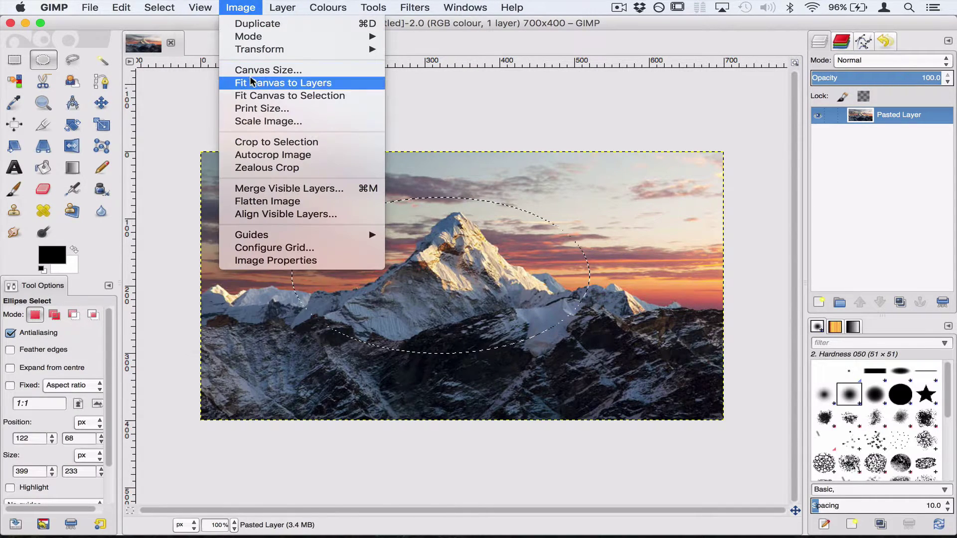
pyautogui.click(289, 142)
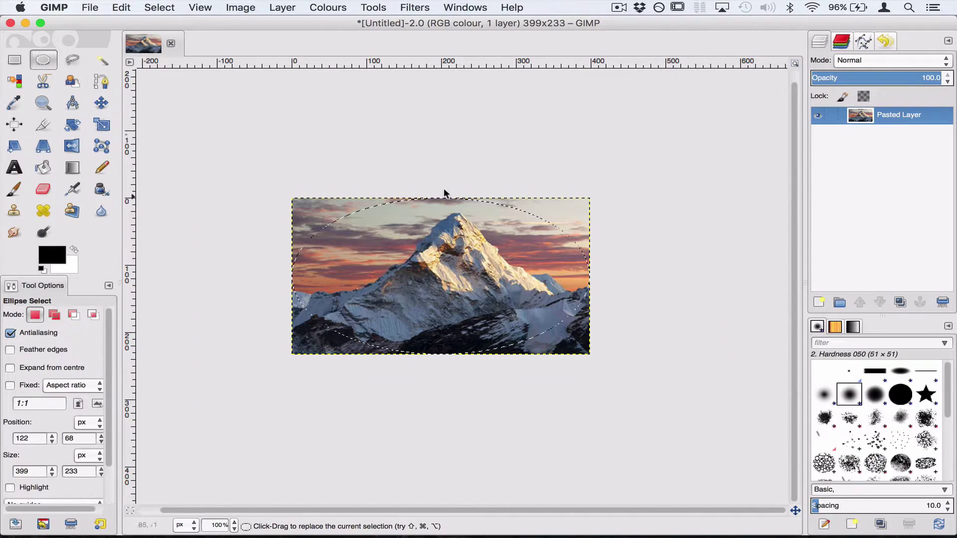
pyautogui.press('super+z')
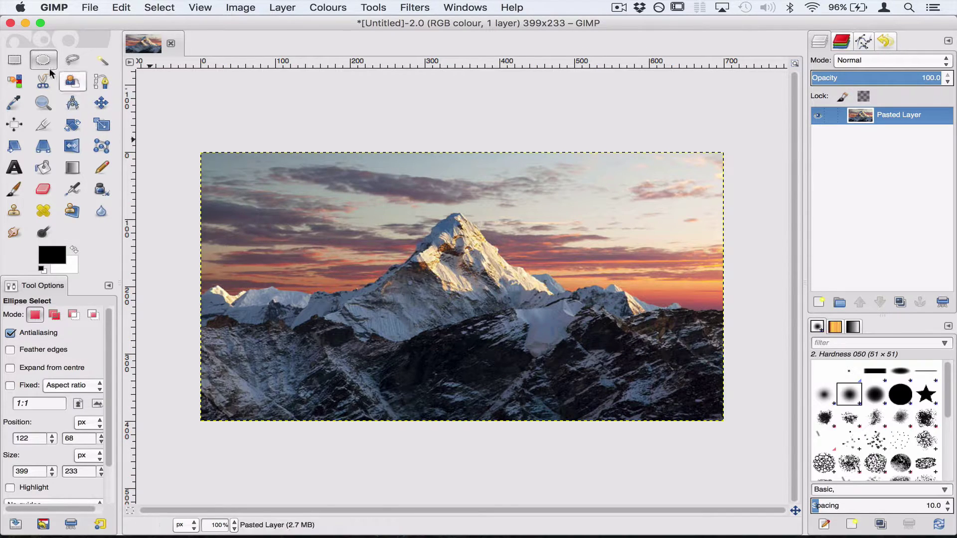
# Trace a freehand selection along the mountain ridgeline and close the outline
pyautogui.click(73, 61)
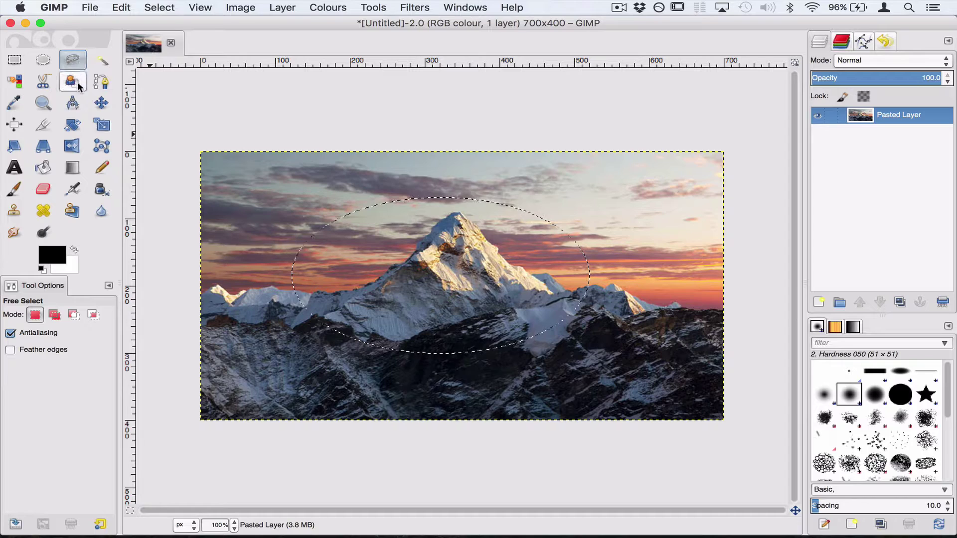
pyautogui.moveTo(208, 288)
pyautogui.mouseDown()
pyautogui.moveTo(353, 284)
pyautogui.moveTo(396, 260)
pyautogui.moveTo(440, 213)
pyautogui.moveTo(462, 215)
pyautogui.moveTo(503, 254)
pyautogui.mouseUp()
pyautogui.moveTo(556, 279); pyautogui.dragTo(609, 286)
pyautogui.moveTo(658, 305)
pyautogui.mouseDown()
pyautogui.moveTo(725, 315)
pyautogui.moveTo(740, 397)
pyautogui.moveTo(732, 439)
pyautogui.moveTo(338, 458)
pyautogui.moveTo(232, 449)
pyautogui.moveTo(197, 417)
pyautogui.moveTo(184, 368)
pyautogui.moveTo(206, 290)
pyautogui.mouseUp()
pyautogui.press('Return')
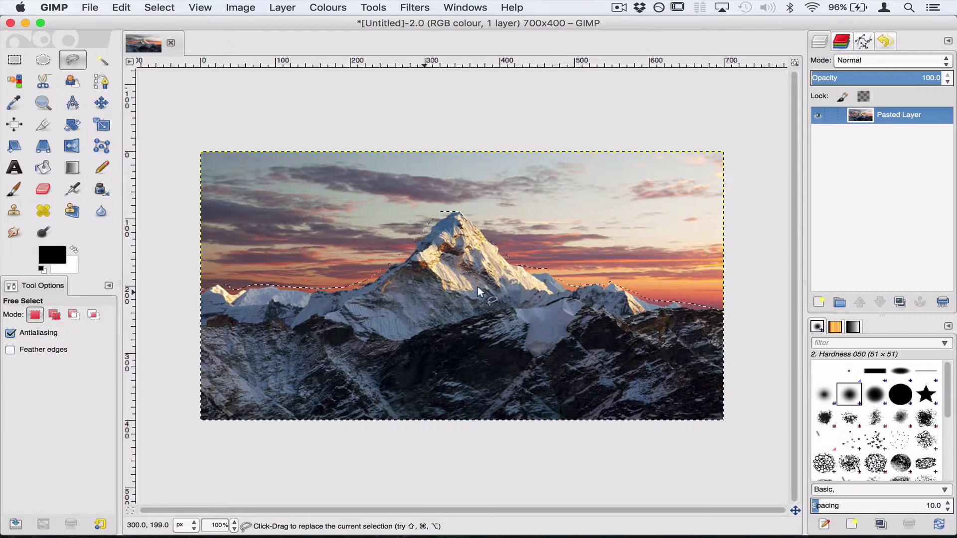
# Clear the selected mountains to transparency, then undo so the photo is restored
pyautogui.press('a')
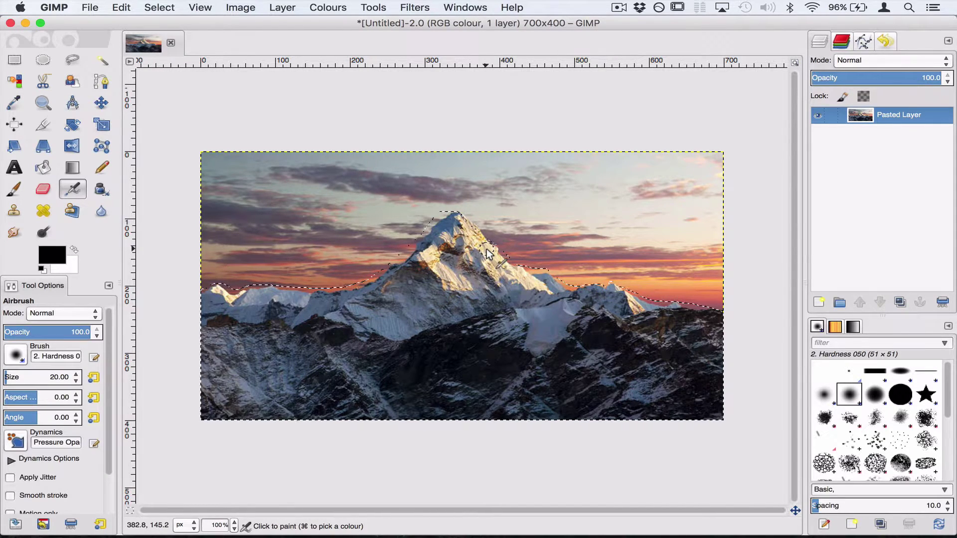
pyautogui.press('Delete')
pyautogui.press('super+z')
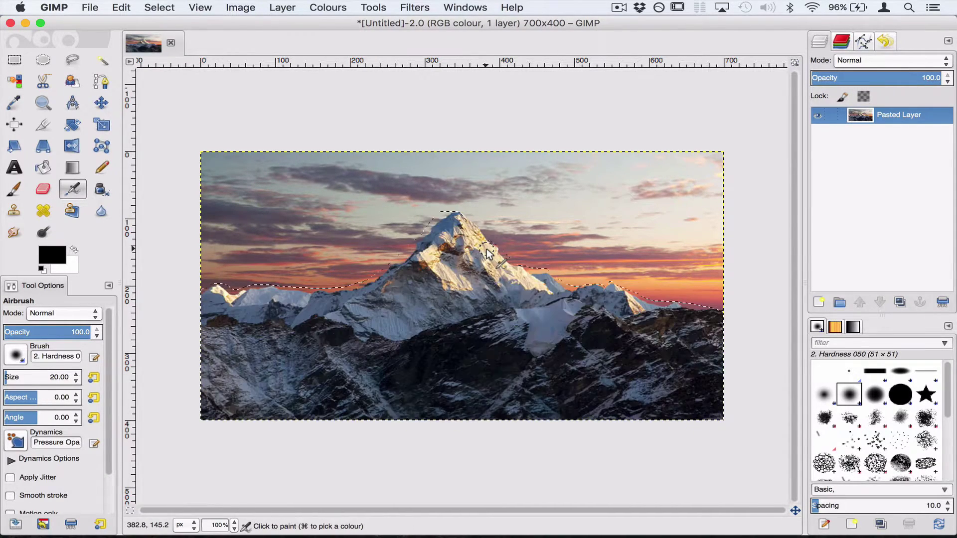
pyautogui.press('f')
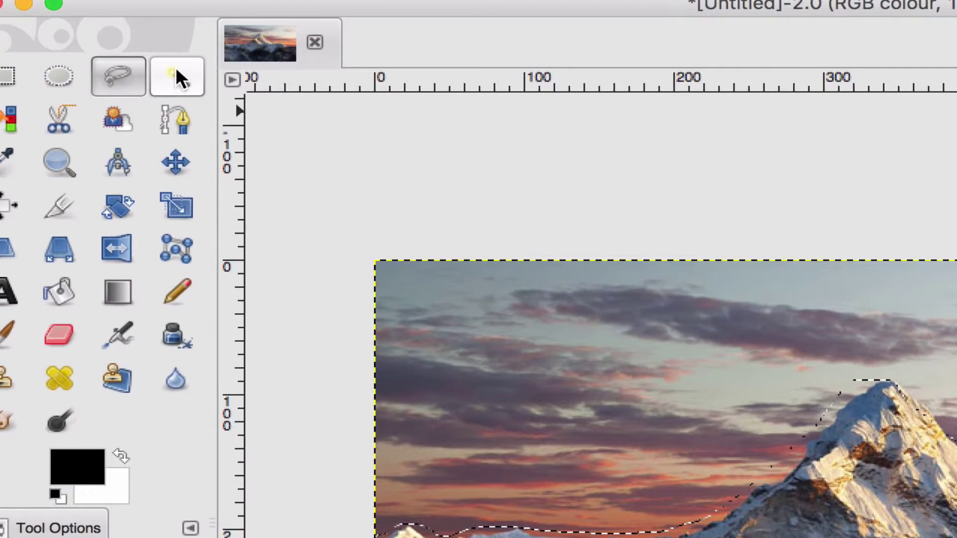
# Fuzzy-select the pale sky and clouds right of the peak and delete them
pyautogui.click(100, 61)
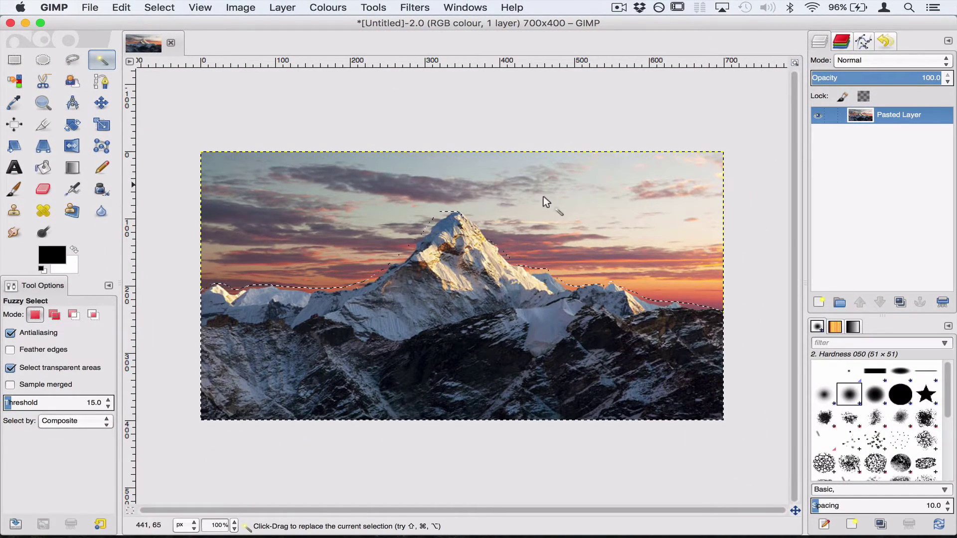
pyautogui.moveTo(547, 203); pyautogui.dragTo(710, 247)
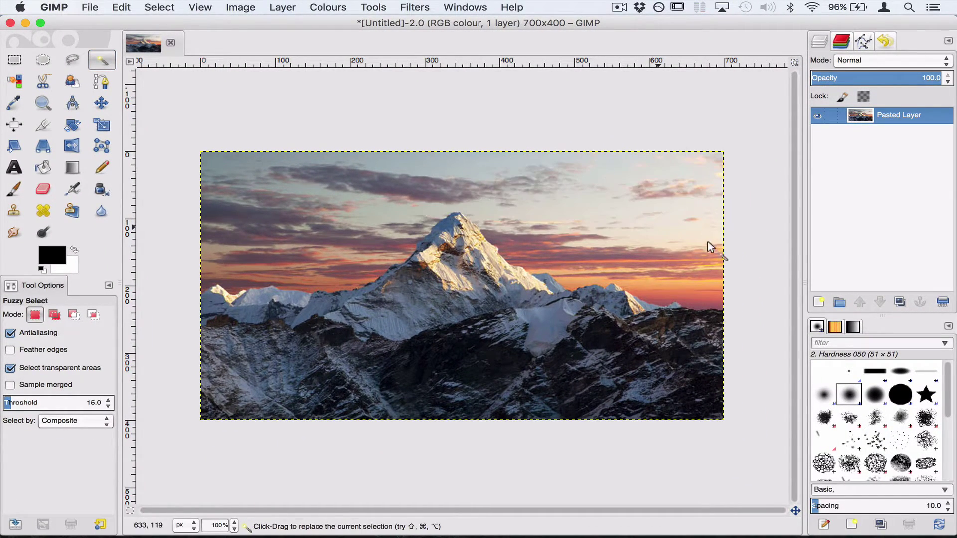
pyautogui.click(626, 220)
pyautogui.press('a')
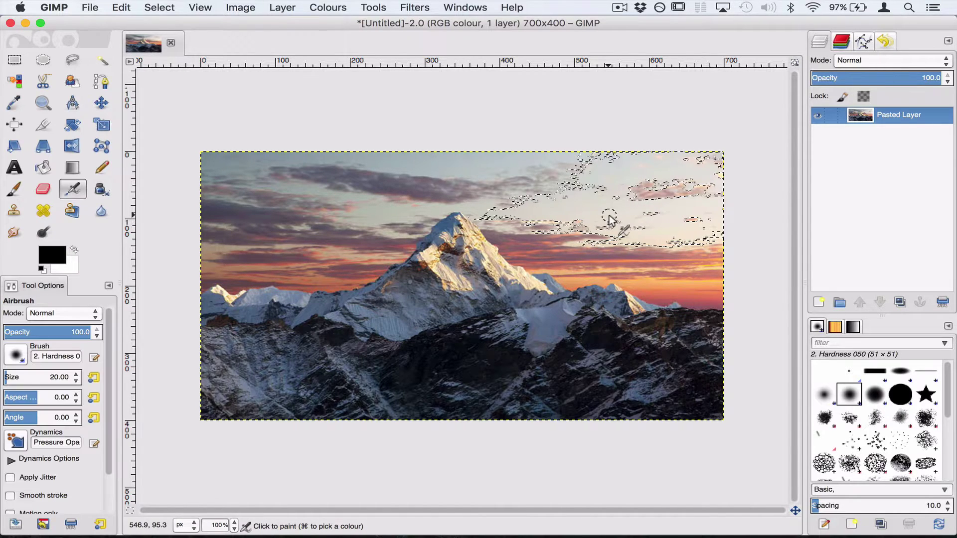
pyautogui.press('Delete')
# Fuzzy-select and delete the top-middle and top-left sky patches
pyautogui.press('u')
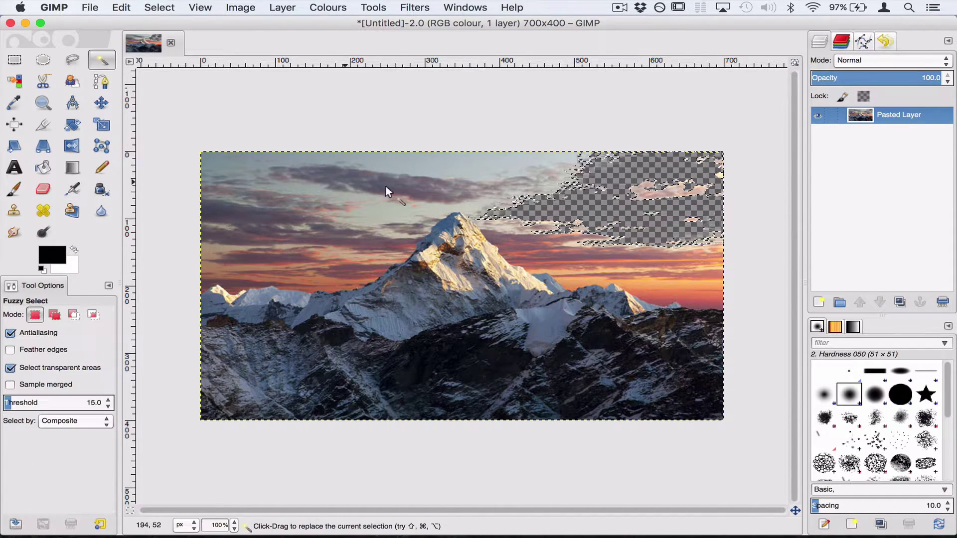
pyautogui.click(446, 160)
pyautogui.press('a')
pyautogui.press('Delete')
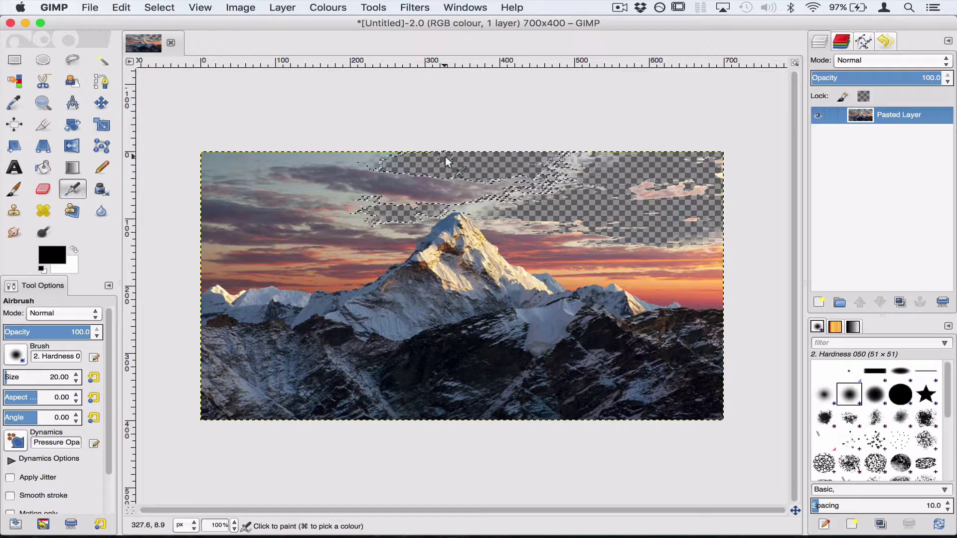
pyautogui.press('u')
pyautogui.click(263, 162)
pyautogui.press('a')
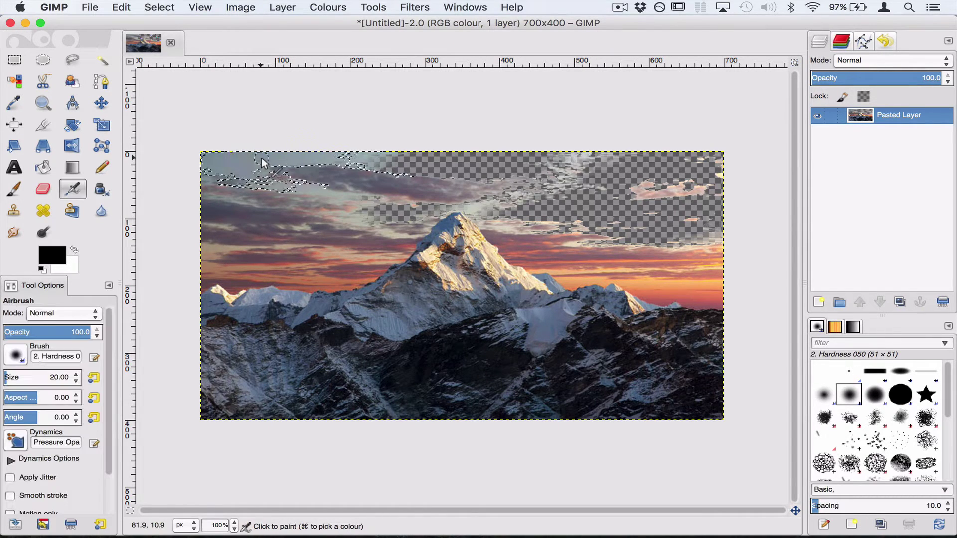
pyautogui.press('Delete')
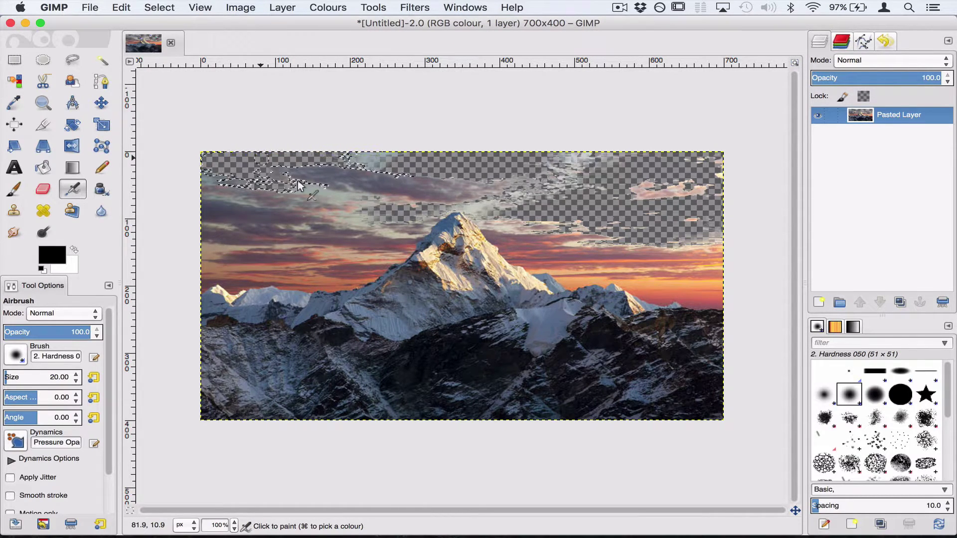
# Undo the sky deletions and fuzzy-select a thin cloud band right of the peak
pyautogui.press('u')
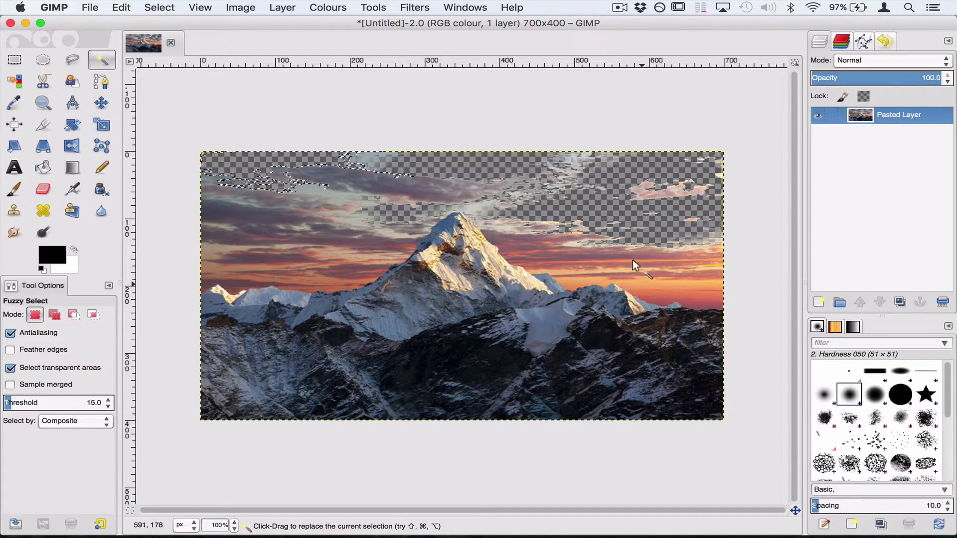
pyautogui.press('super+z')
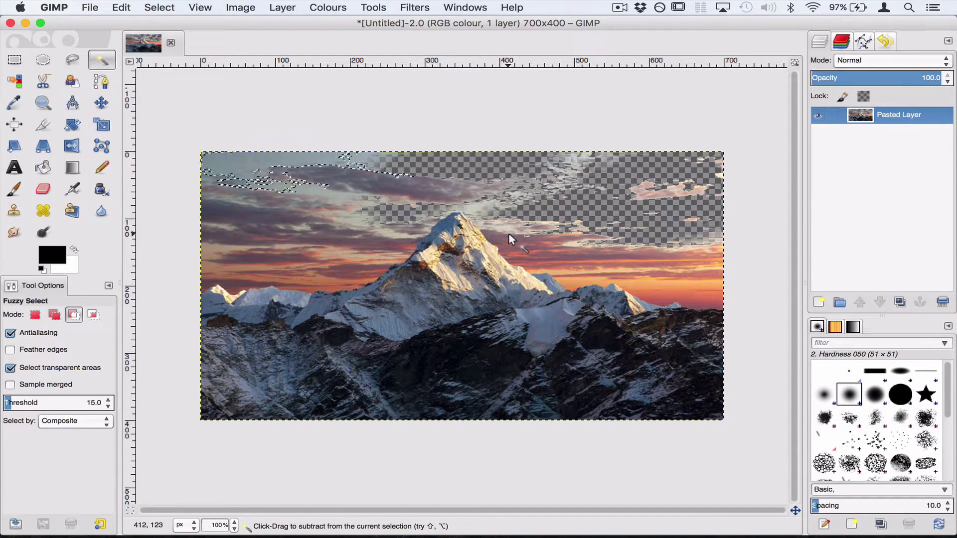
pyautogui.press('super+z')
pyautogui.press('super+z')
pyautogui.press('super+z')
pyautogui.press('super+z')
pyautogui.press('super+z')
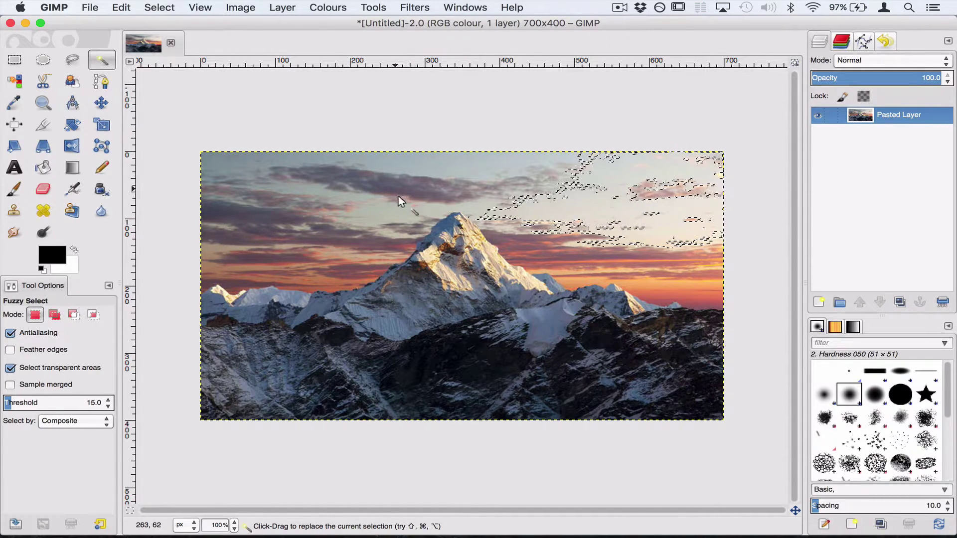
pyautogui.press('a')
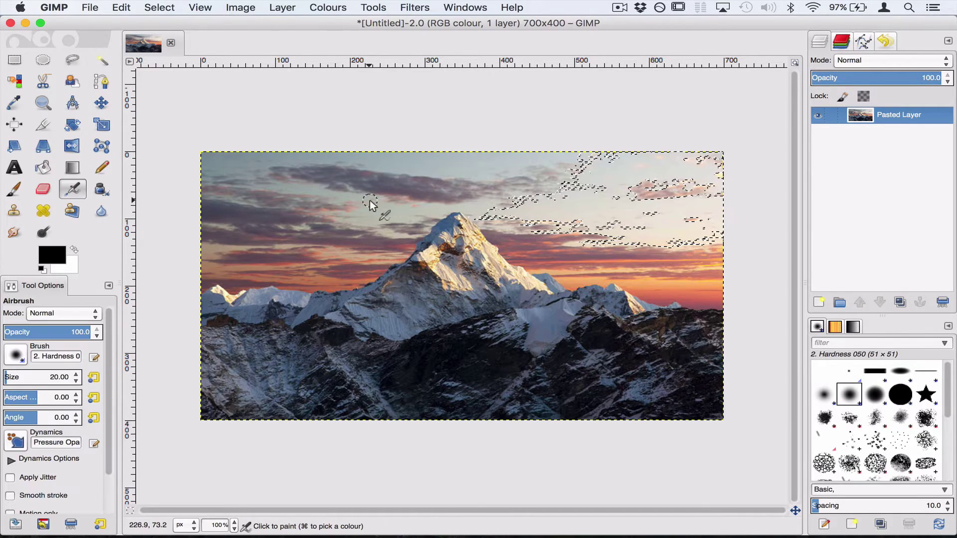
pyautogui.press('u')
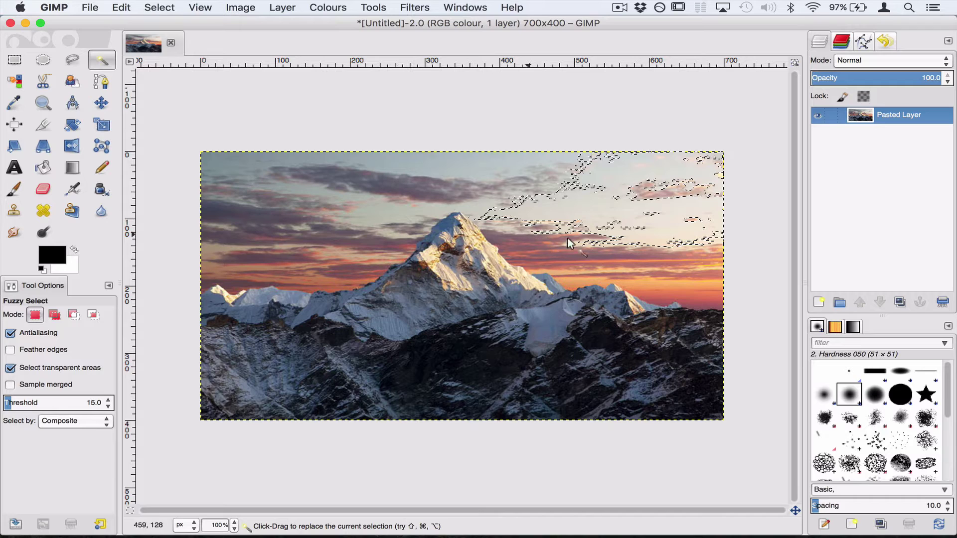
pyautogui.moveTo(609, 256); pyautogui.dragTo(570, 224)
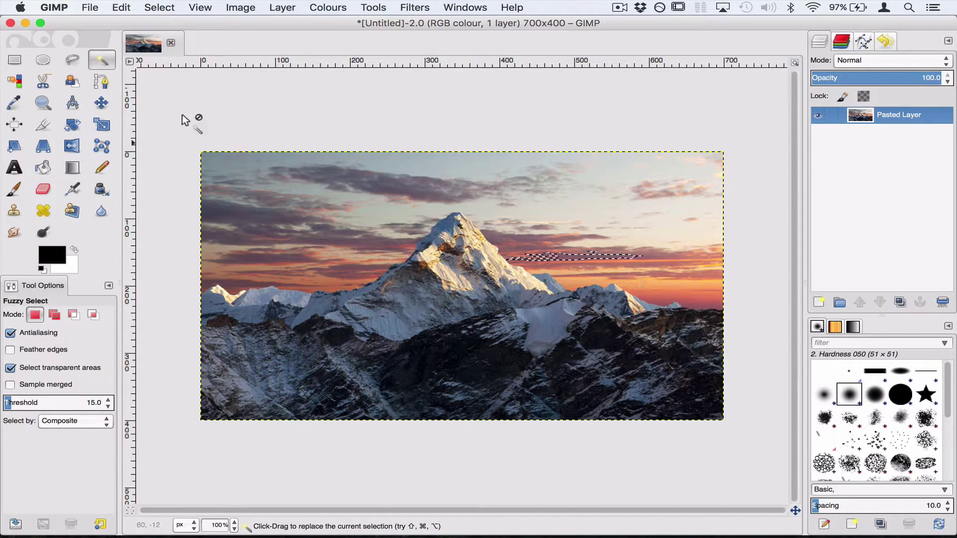
# Box the mountain peak with a rectangle selection, paint black strokes inside it, then undo the paint
pyautogui.click(15, 59)
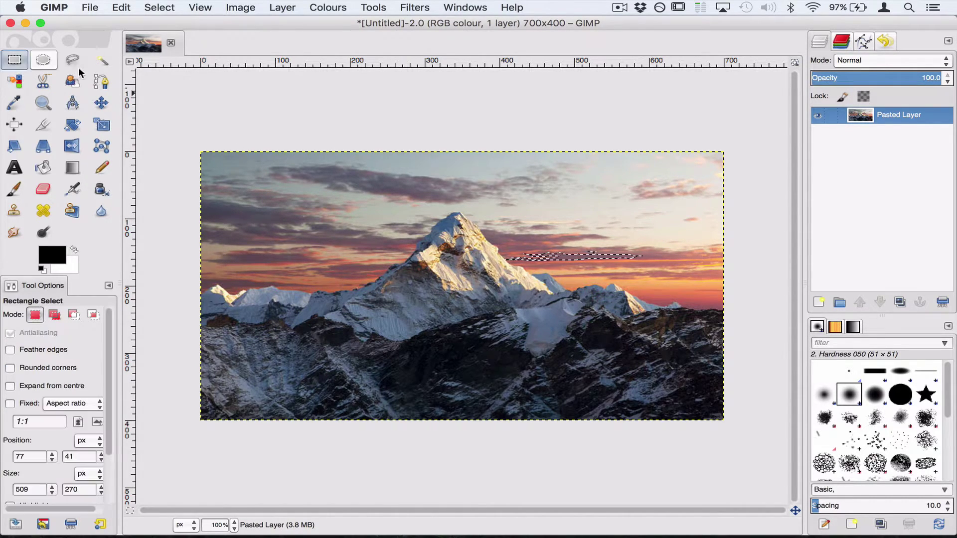
pyautogui.moveTo(269, 193); pyautogui.dragTo(508, 317)
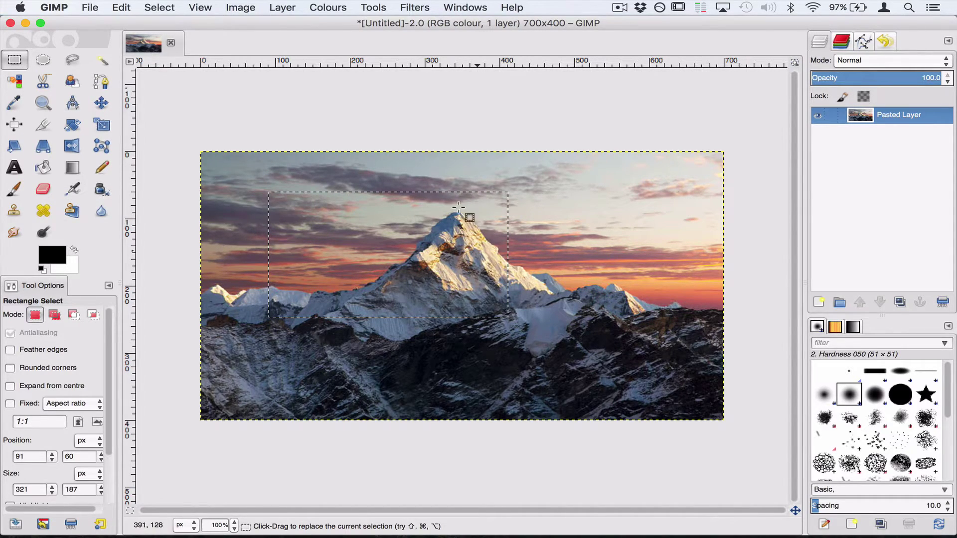
pyautogui.click(16, 194)
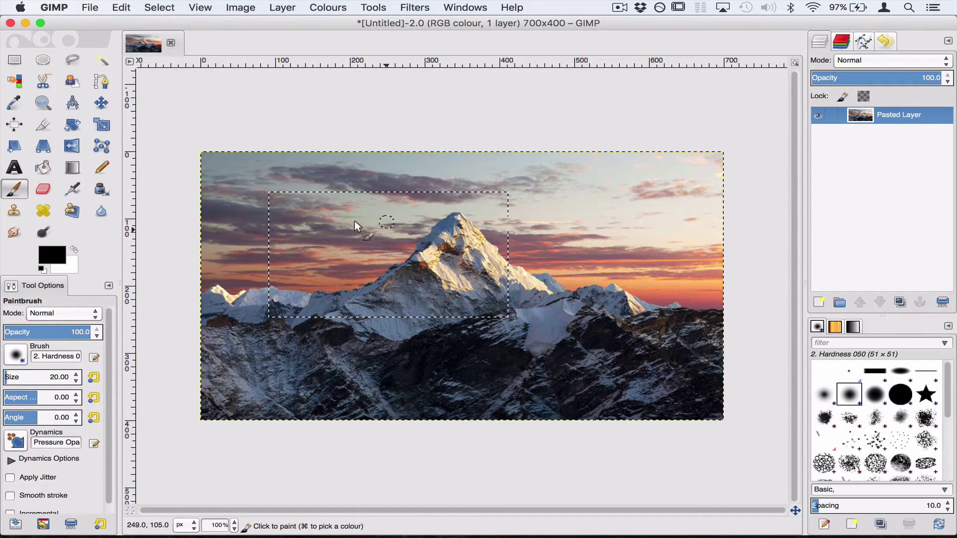
pyautogui.moveTo(367, 219)
pyautogui.mouseDown()
pyautogui.moveTo(342, 223)
pyautogui.moveTo(337, 241)
pyautogui.moveTo(263, 210)
pyautogui.mouseUp()
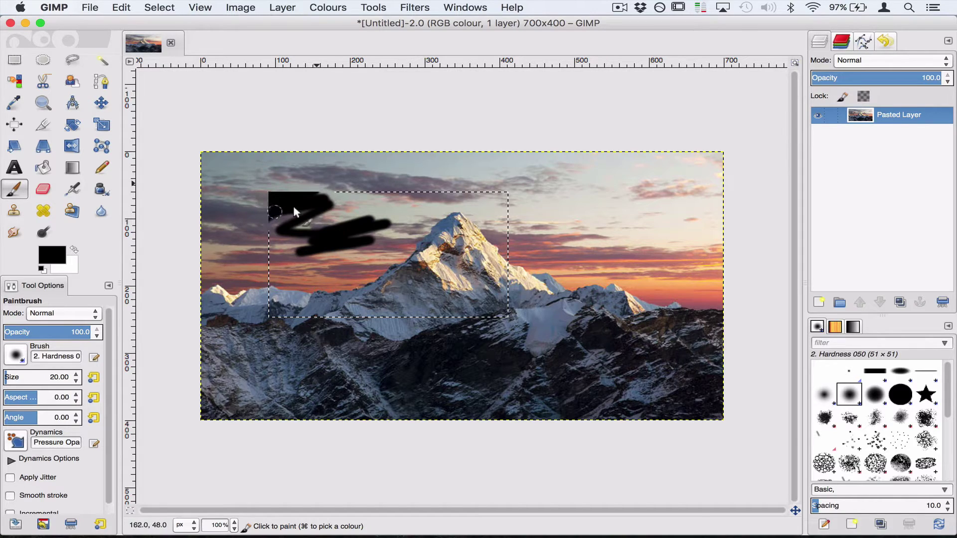
pyautogui.moveTo(269, 243)
pyautogui.mouseDown()
pyautogui.moveTo(302, 240)
pyautogui.moveTo(280, 249)
pyautogui.mouseUp()
pyautogui.press('a')
pyautogui.press('p')
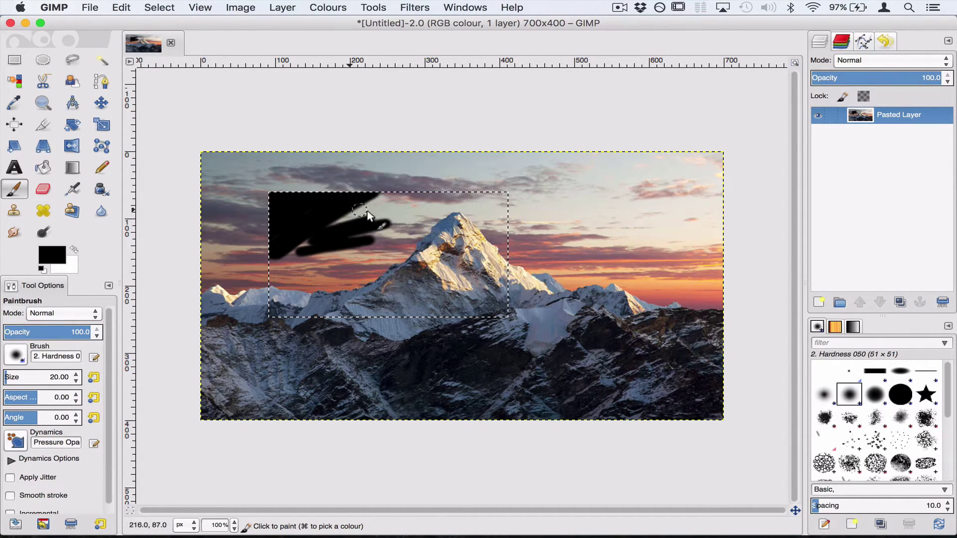
pyautogui.press('super+z')
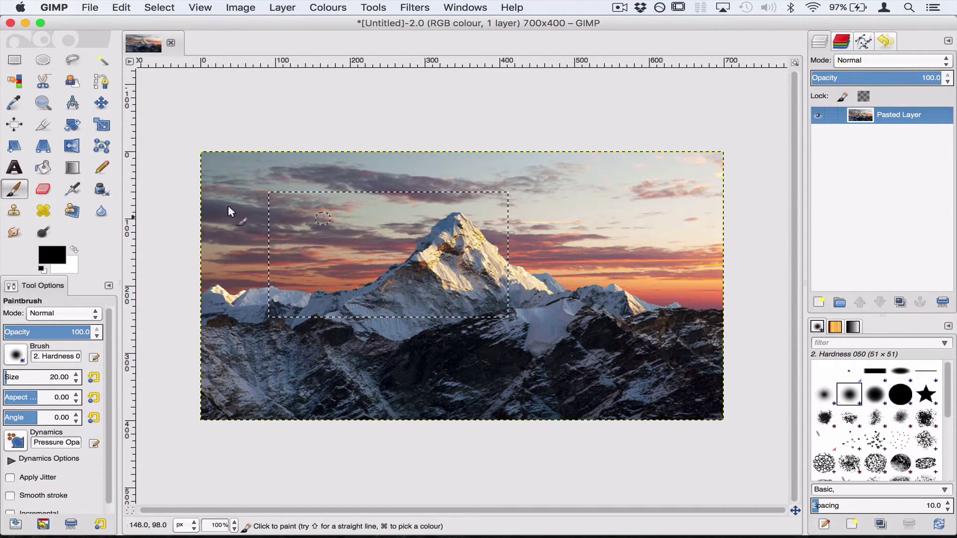
pyautogui.click(43, 188)
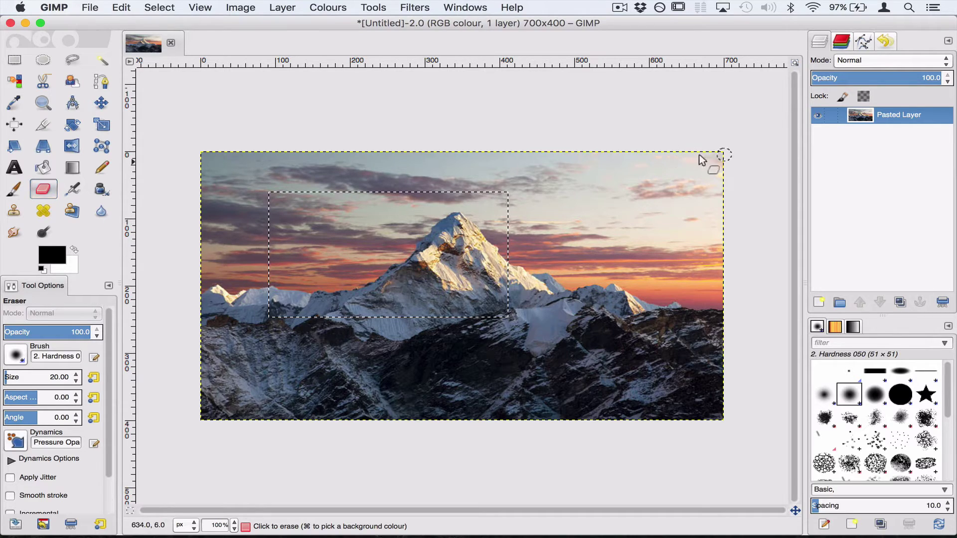
pyautogui.click(684, 208)
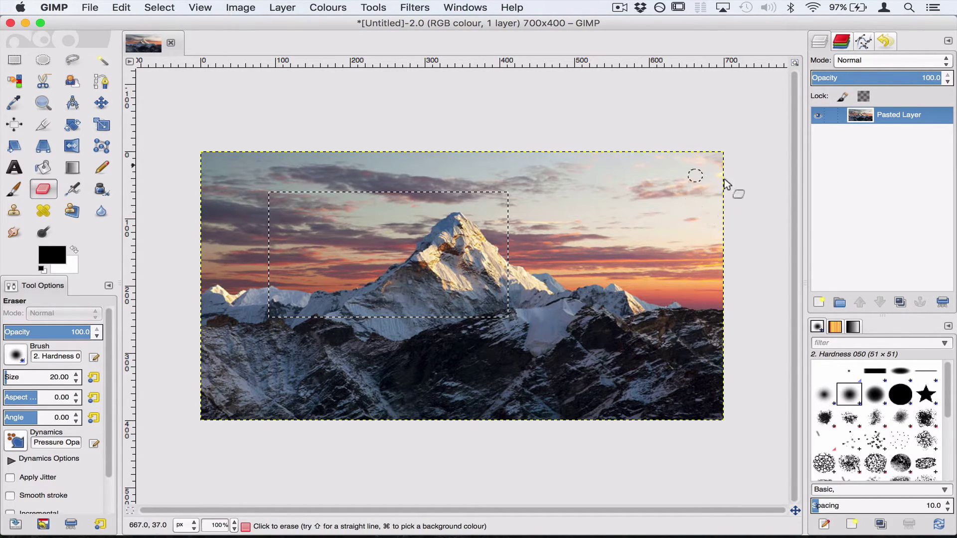
pyautogui.moveTo(468, 199)
pyautogui.mouseDown()
pyautogui.moveTo(517, 199)
pyautogui.moveTo(504, 206)
pyautogui.moveTo(522, 225)
pyautogui.moveTo(476, 219)
pyautogui.mouseUp()
pyautogui.press('super')
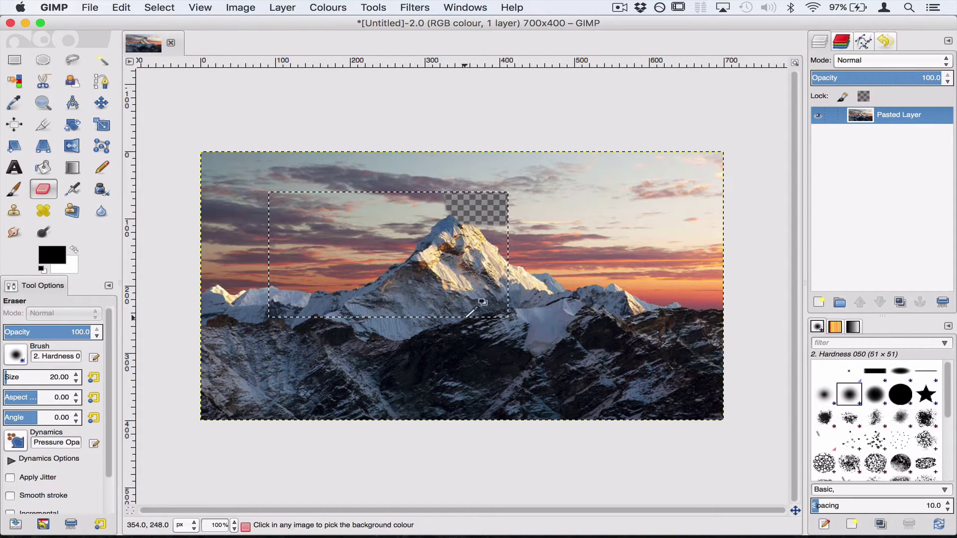
pyautogui.press('super+z')
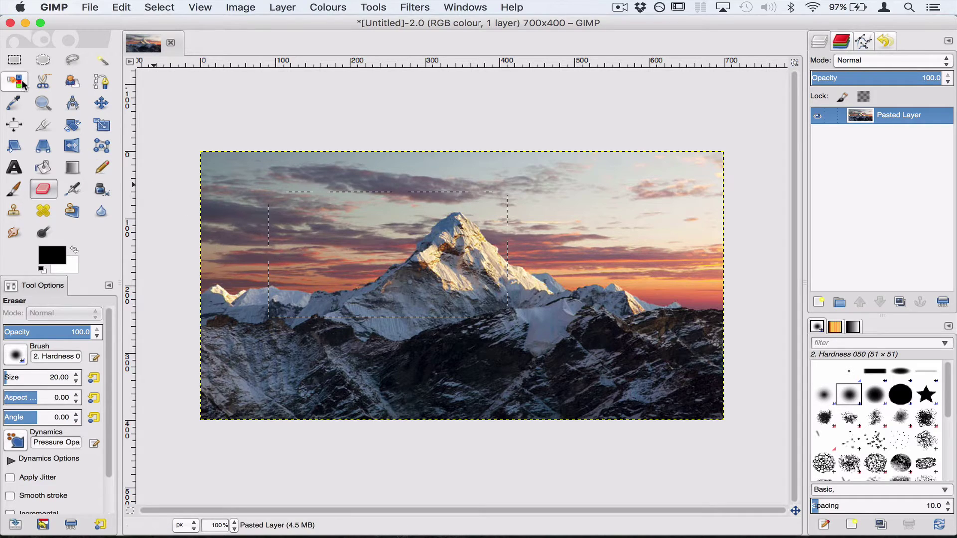
# Clear the old selection and draw a larger rectangle selection around the peak
pyautogui.click(22, 65)
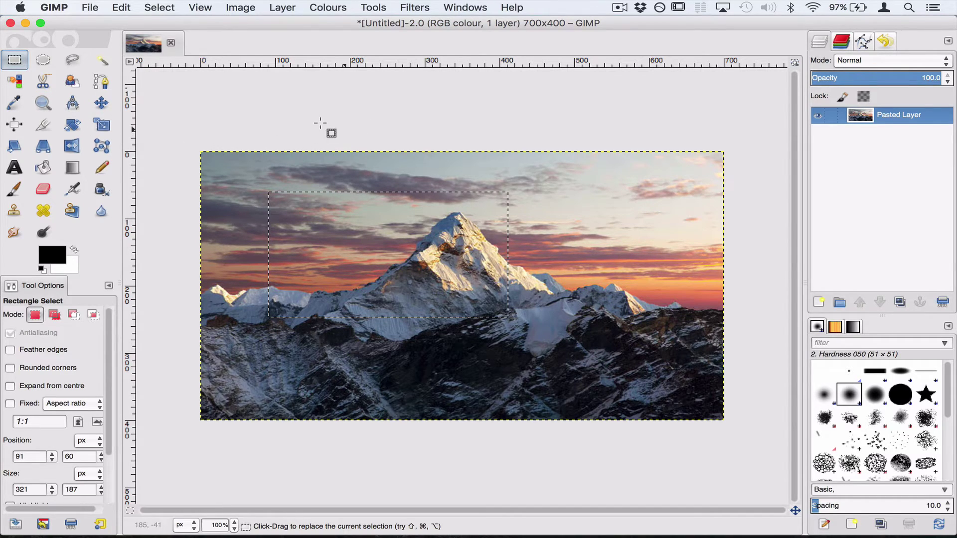
pyautogui.click(347, 119)
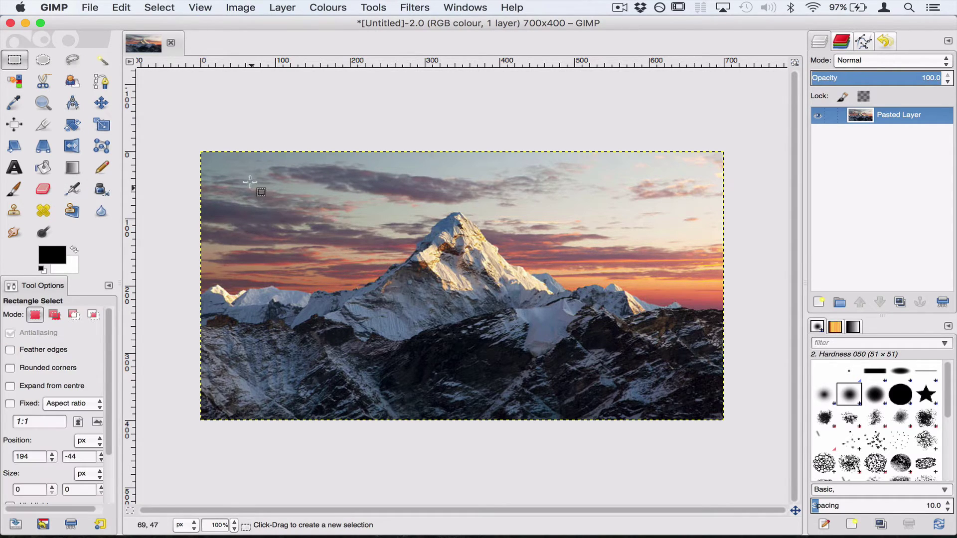
pyautogui.moveTo(256, 185); pyautogui.dragTo(557, 349)
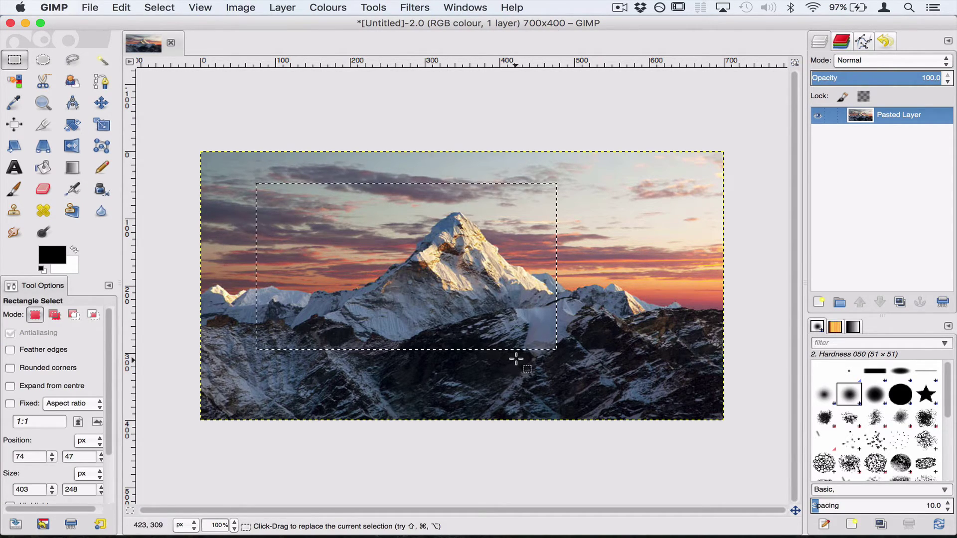
pyautogui.click(442, 331)
# Click above the image to drop the rectangle, leaving the mountain photo unselected
pyautogui.press('a')
pyautogui.press('r')
pyautogui.click(356, 128)
pyautogui.press('a')
pyautogui.press('r')
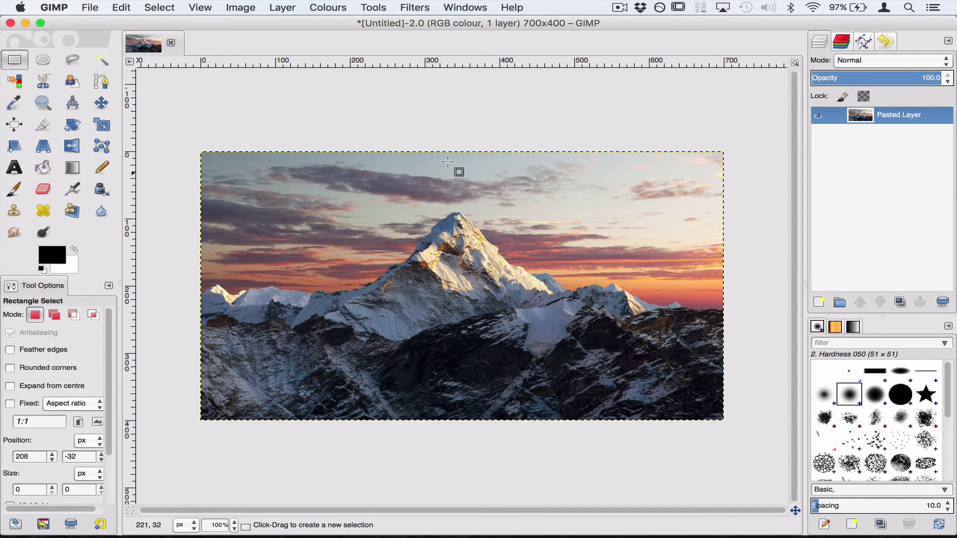
pyautogui.press('a')
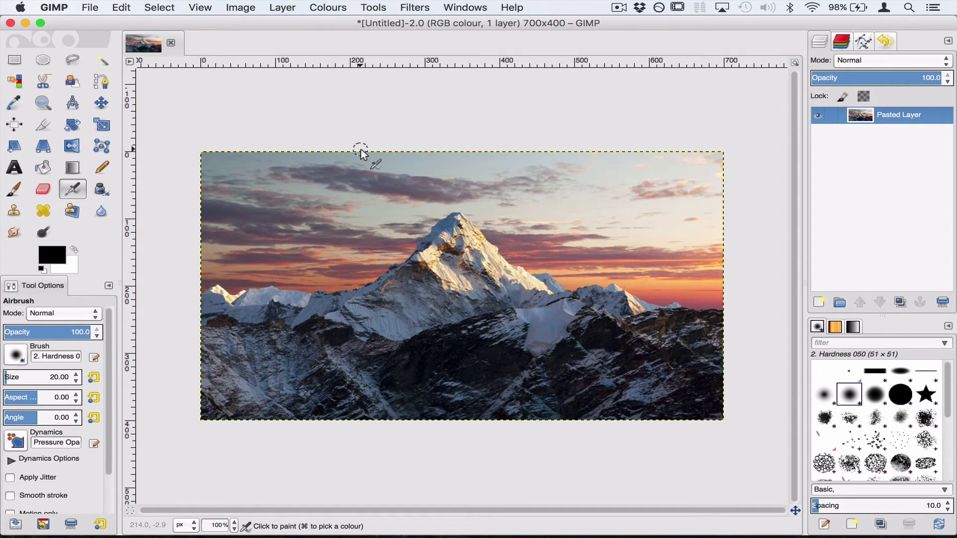
pyautogui.press('r')
pyautogui.press('a')
pyautogui.press('r')
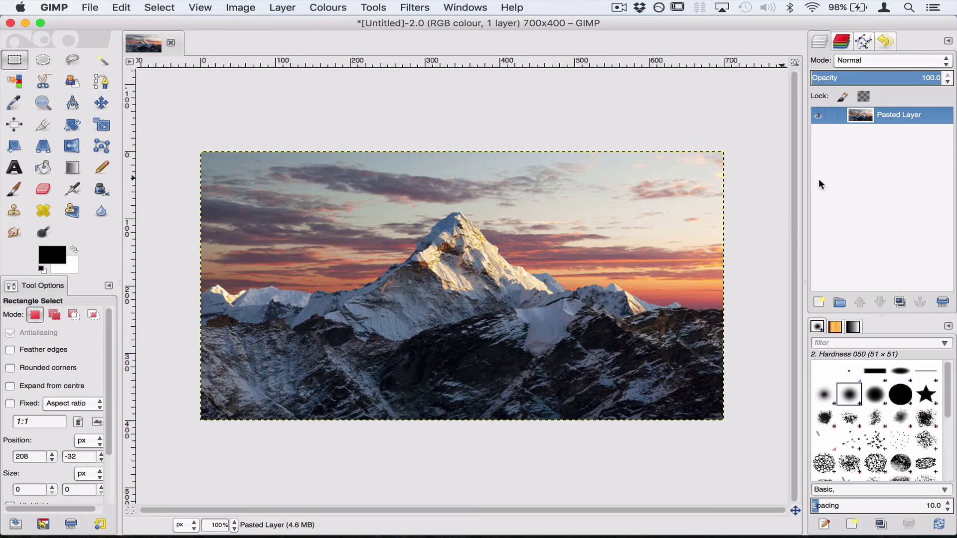